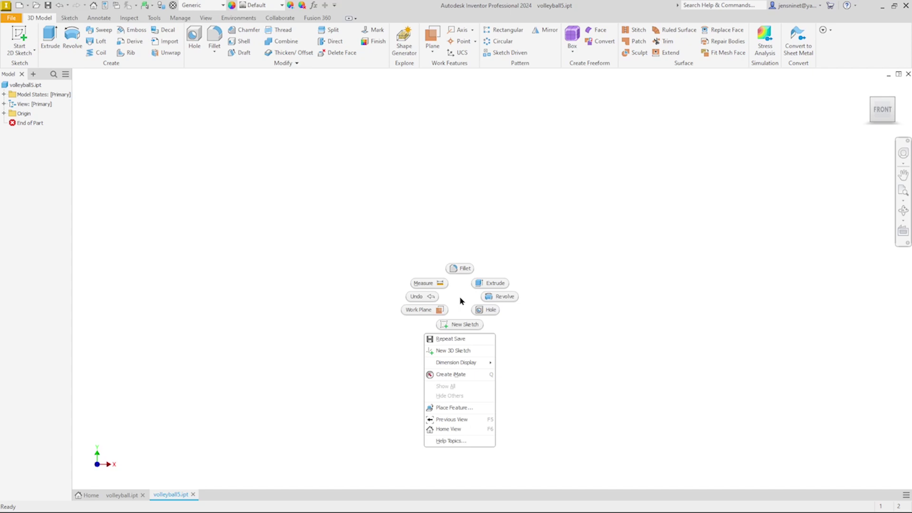
Start a sketch on the horizontal XZ origin plane and draw a circle of about 11.8 mm radius centred on the origin
left_click(465, 325)
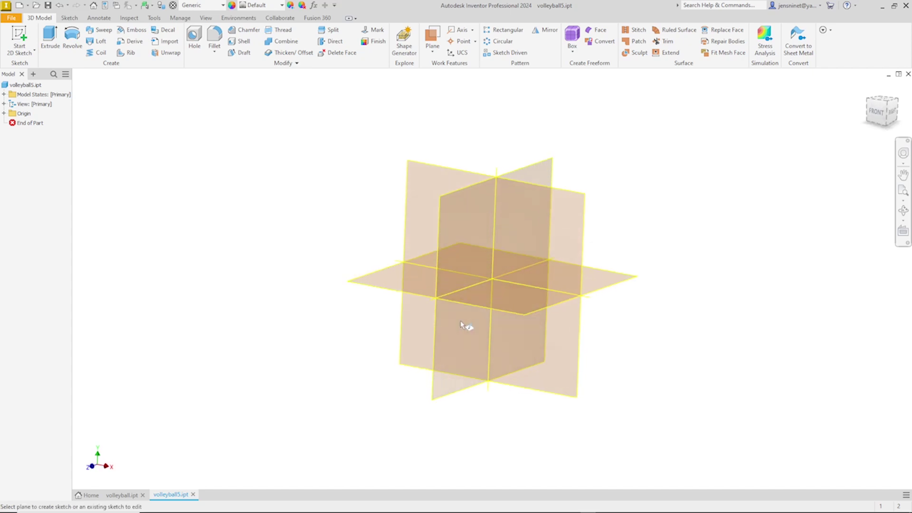
left_click(352, 285)
right_click(316, 253)
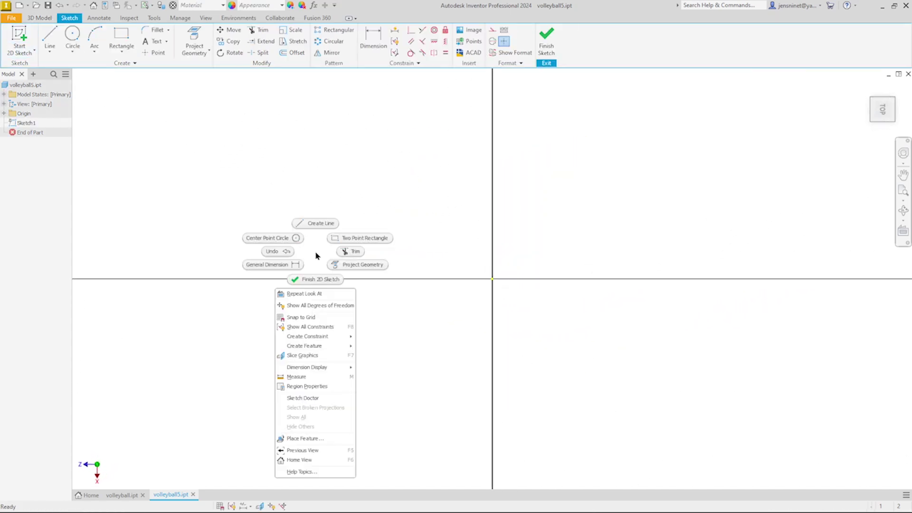
left_click(274, 238)
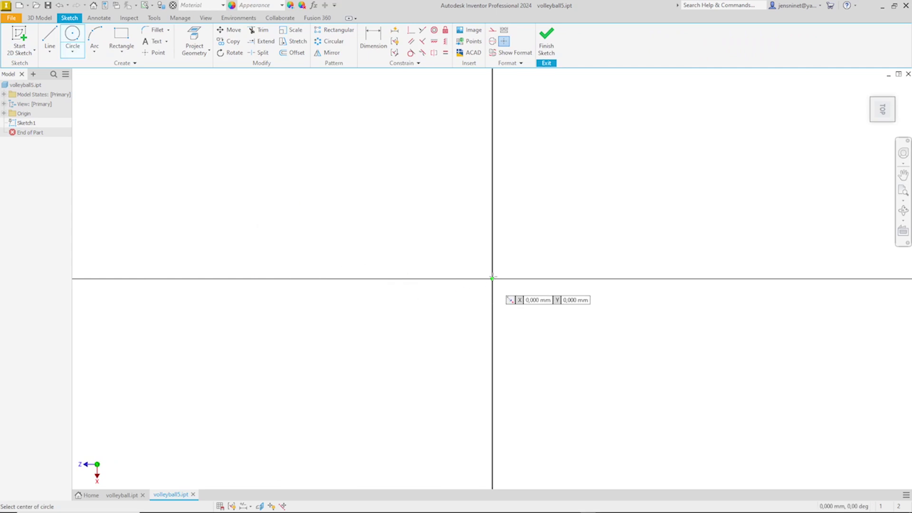
left_click(492, 279)
left_click(636, 279)
key("Escape")
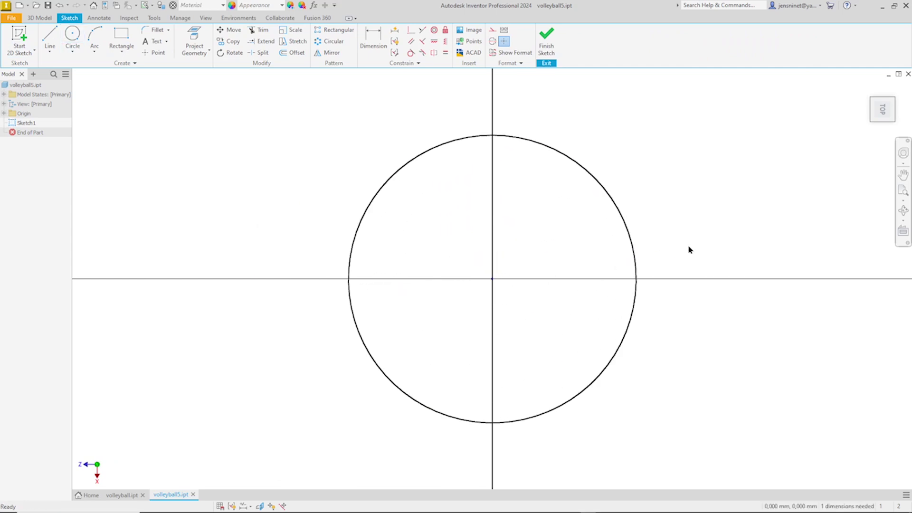
Draw a horizontal line across the circle's full diameter, through the origin
right_click(690, 249)
left_click(687, 216)
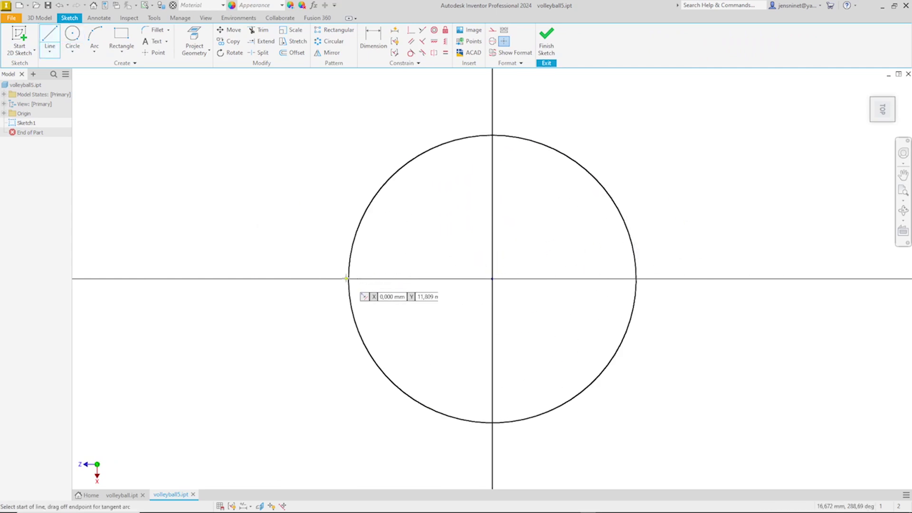
left_click(349, 279)
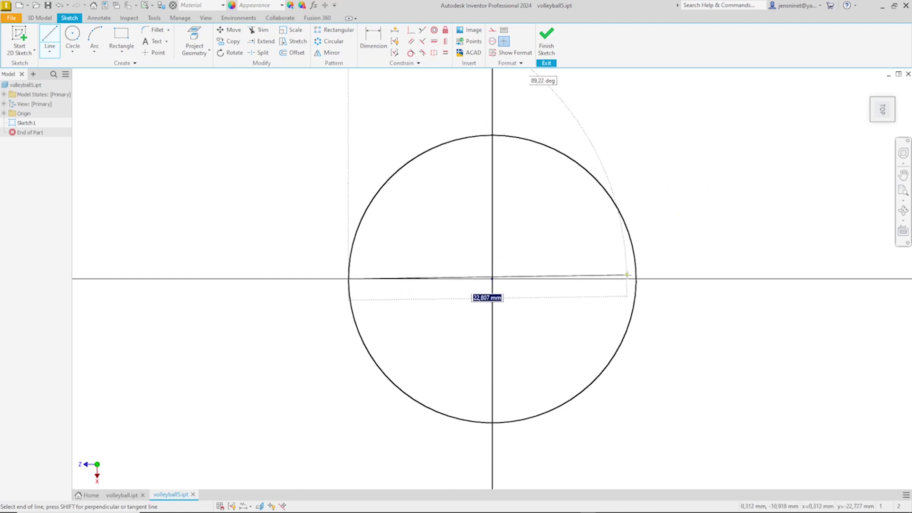
left_click(636, 279)
key("Escape")
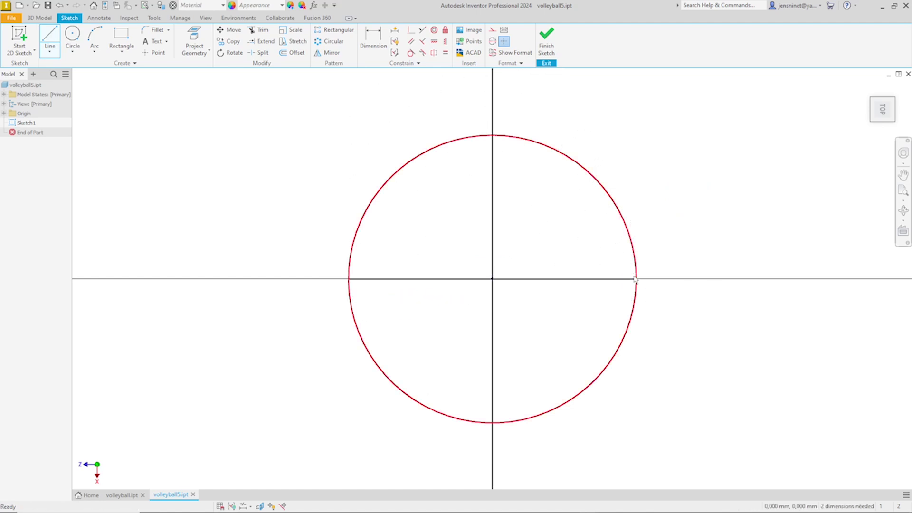
Trim away the upper half of the circle and convert the diameter line to construction geometry
right_click(688, 236)
left_click(722, 231)
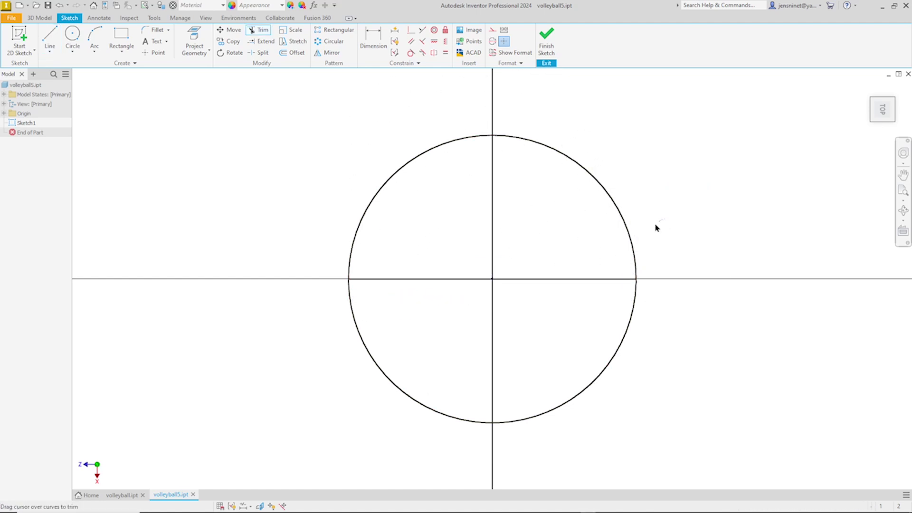
left_click(634, 238)
key("Escape")
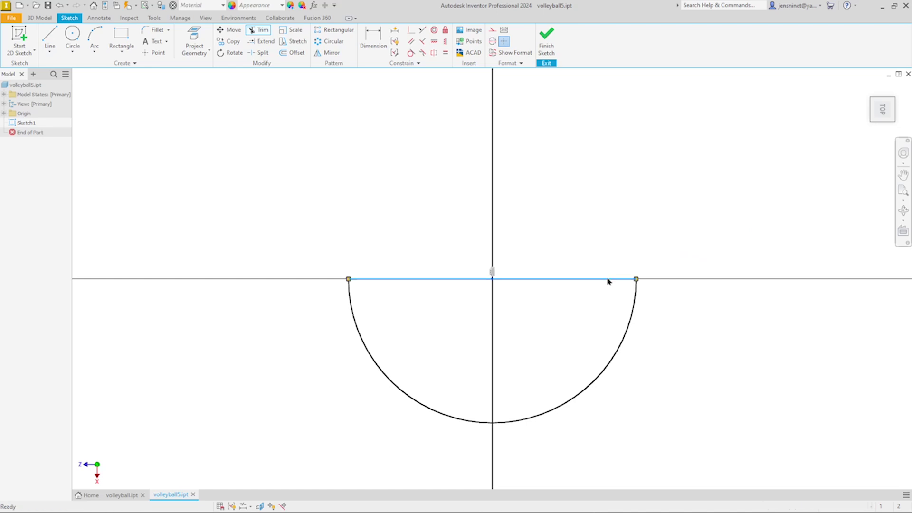
right_click(608, 280)
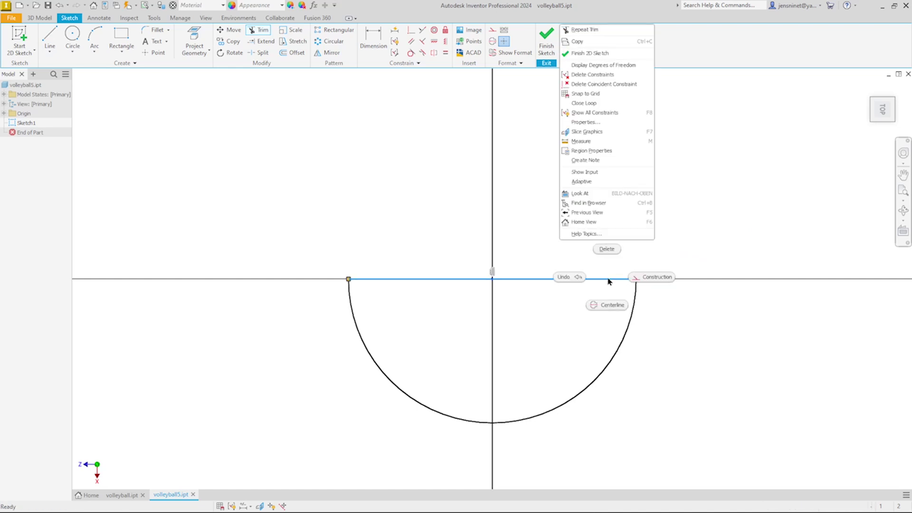
left_click(650, 278)
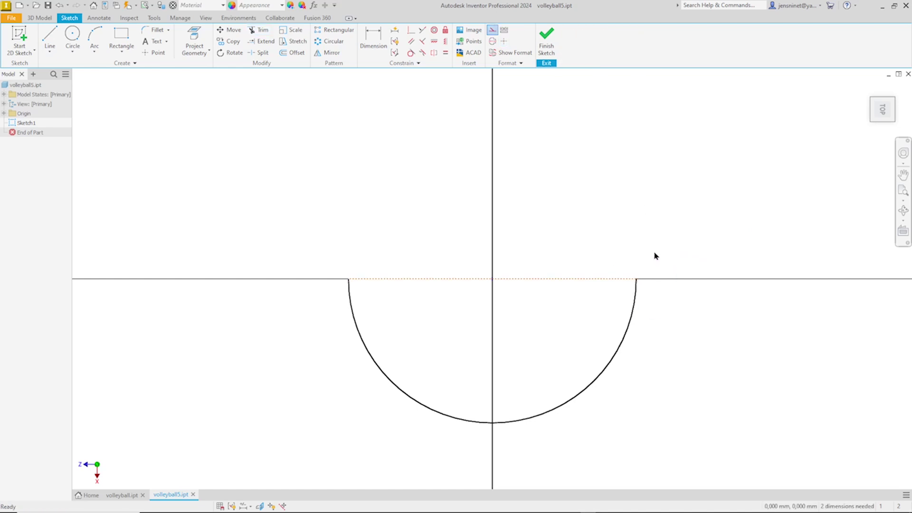
Dimension the semicircular arc's radius to 105 mm and finish the sketch
right_click(654, 252)
left_click(636, 261)
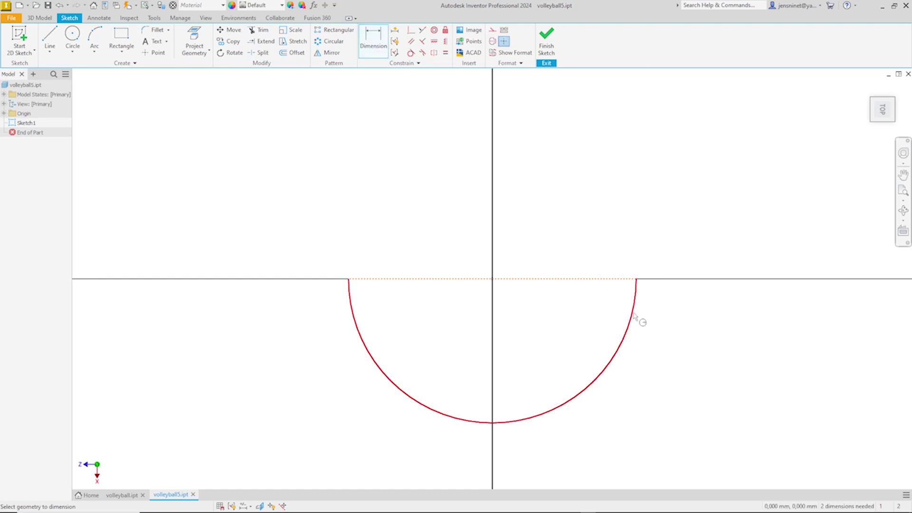
left_click(631, 322)
left_click(652, 344)
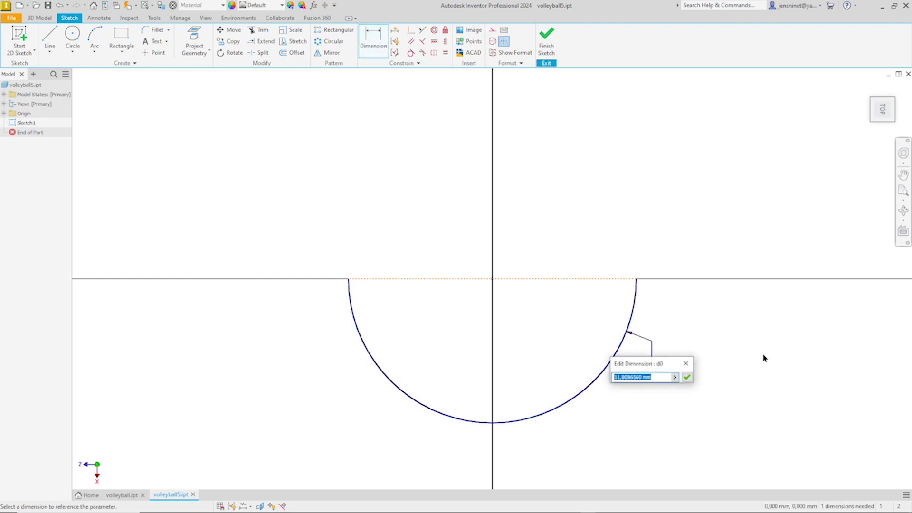
type("105")
left_click(687, 377)
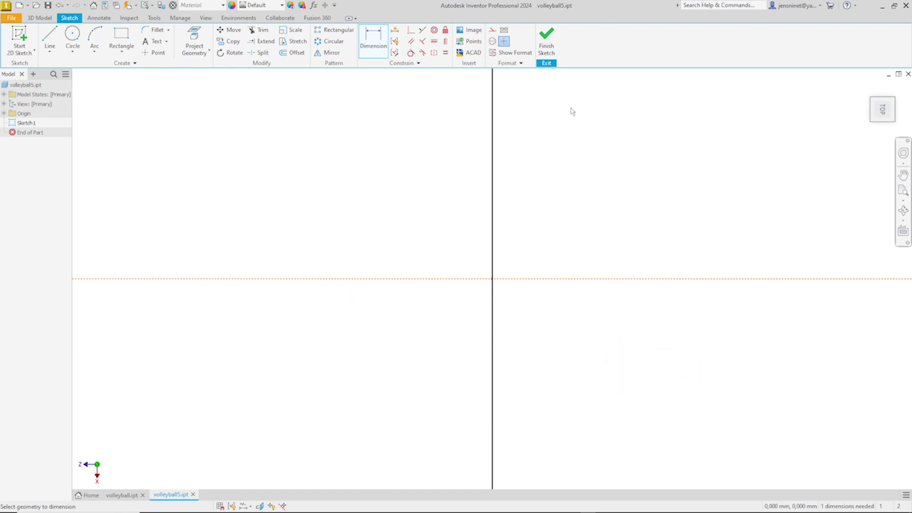
left_click(546, 40)
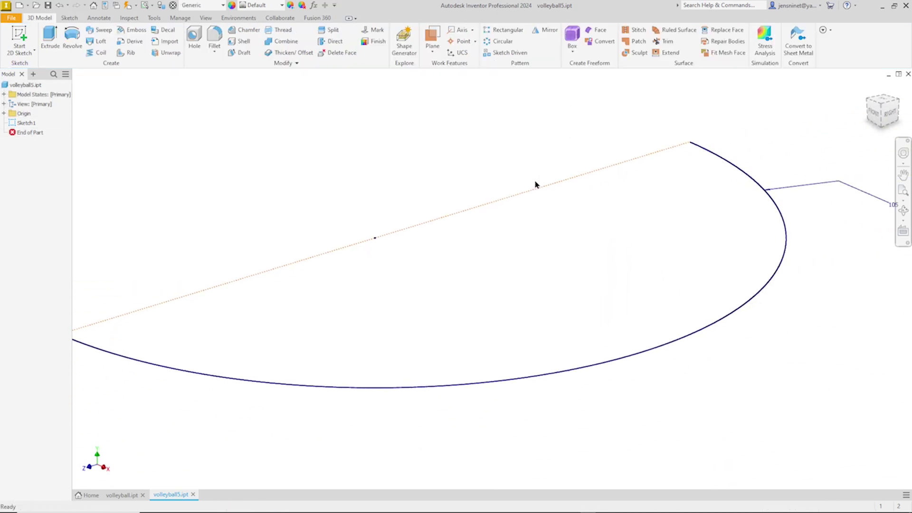
Revolve the arc as a surface about the construction line, symmetrically through 90 degrees
right_click(535, 248)
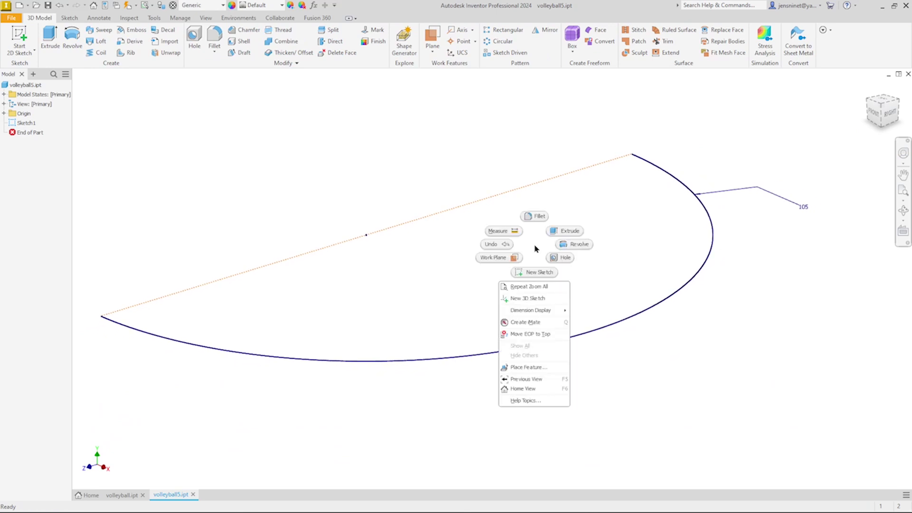
left_click(575, 244)
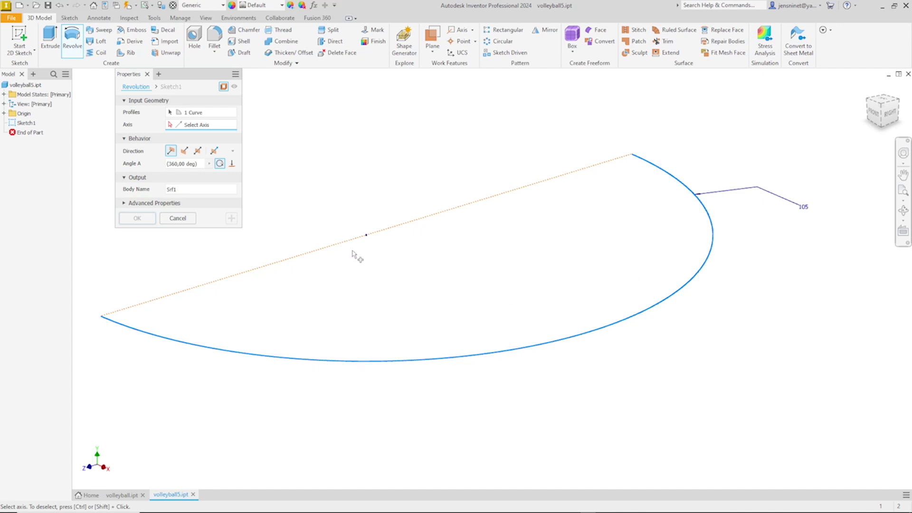
left_click(277, 265)
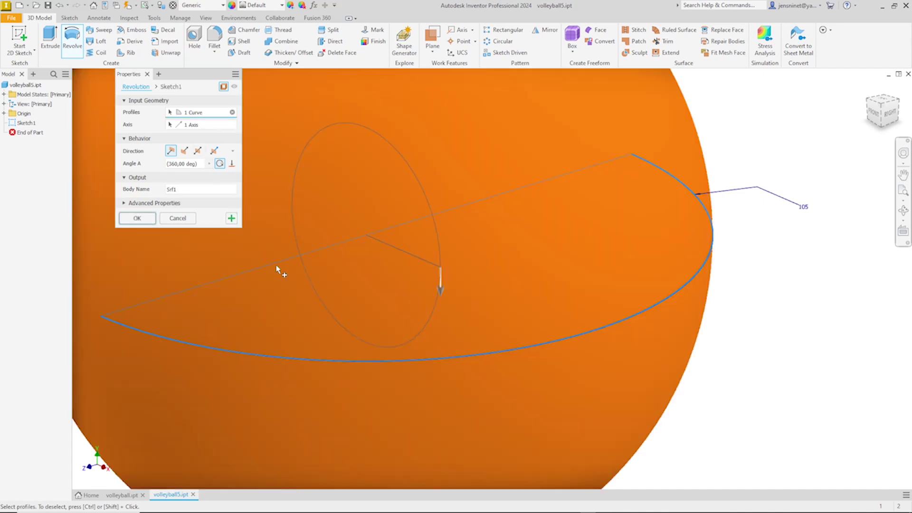
left_click(198, 151)
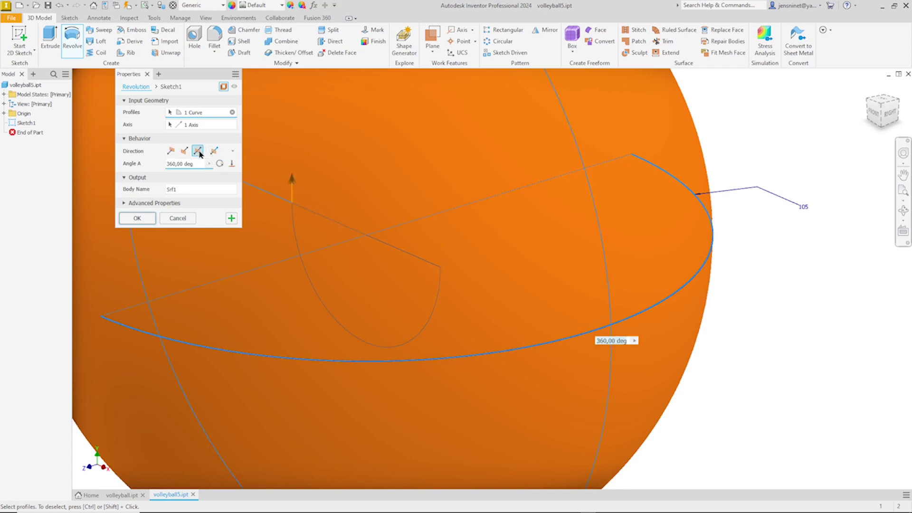
left_click(197, 162)
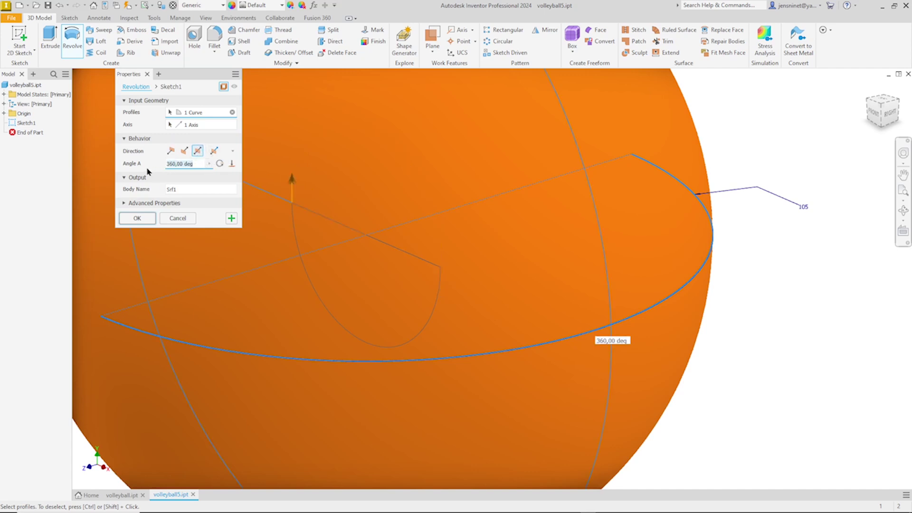
type("90")
left_click(144, 218)
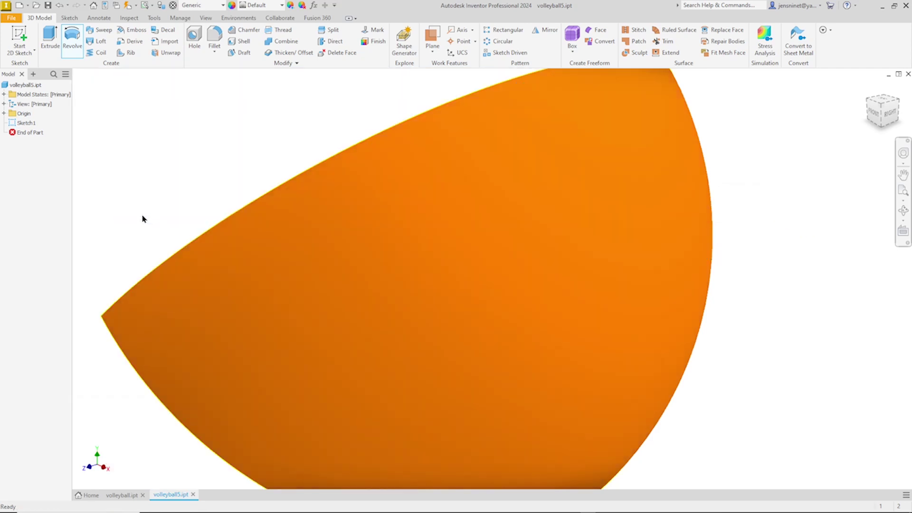
Thicken the revolved surface inward by 3 mm into a new solid body
scroll(173, 195, "down", 4)
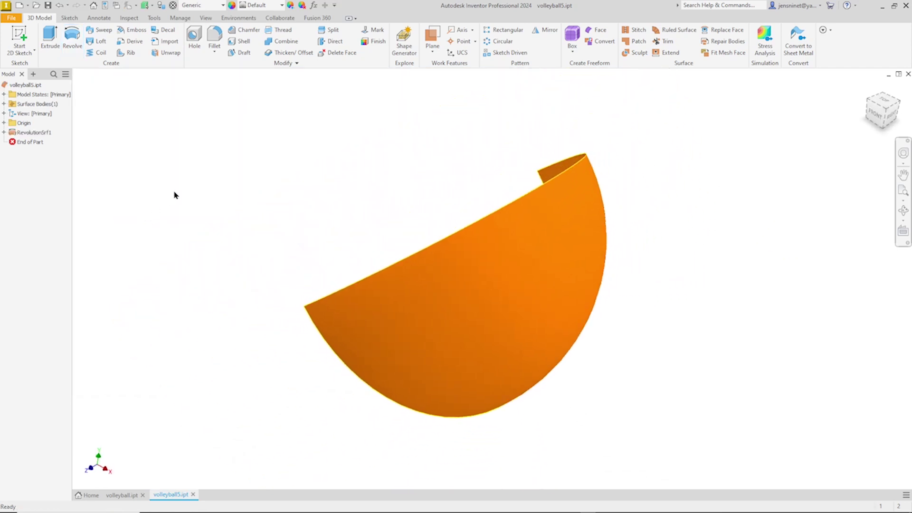
left_click(285, 52)
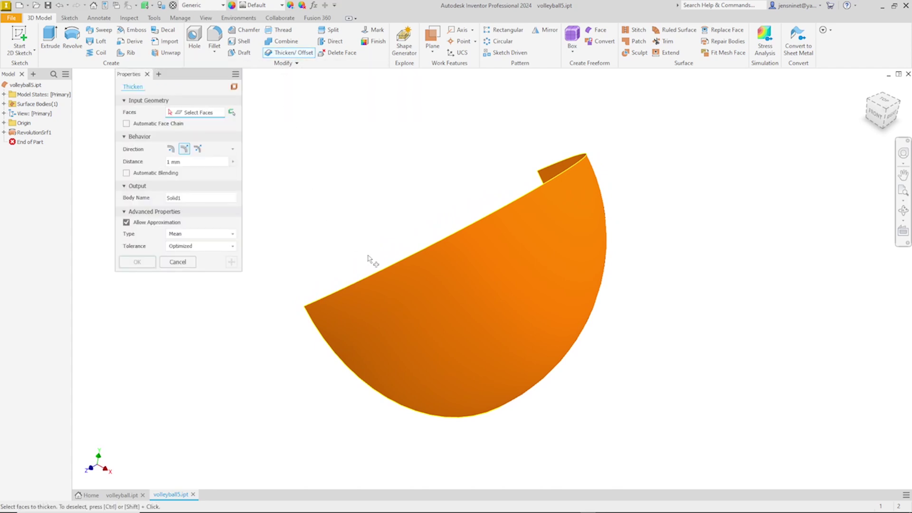
left_click(391, 283)
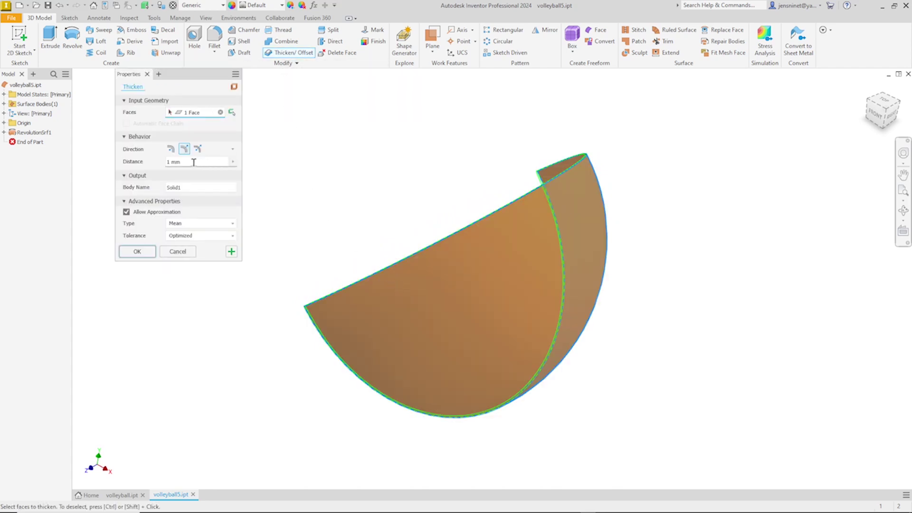
left_click_drag(194, 163, 146, 168)
type("3")
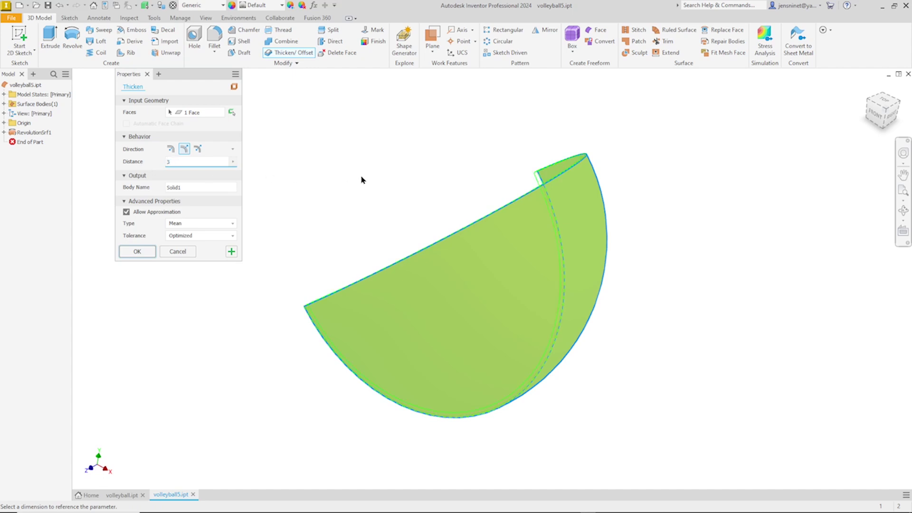
middle_click_drag(362, 176, 422, 206, "shift")
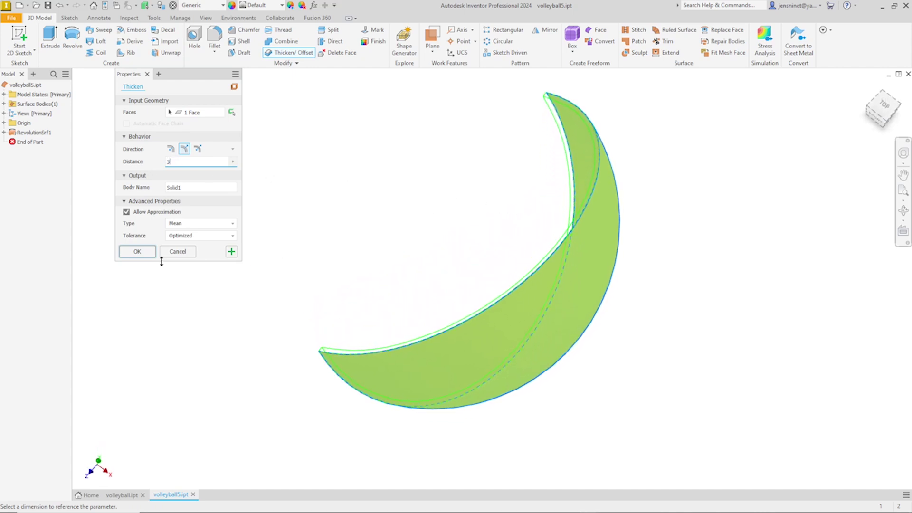
left_click(137, 251)
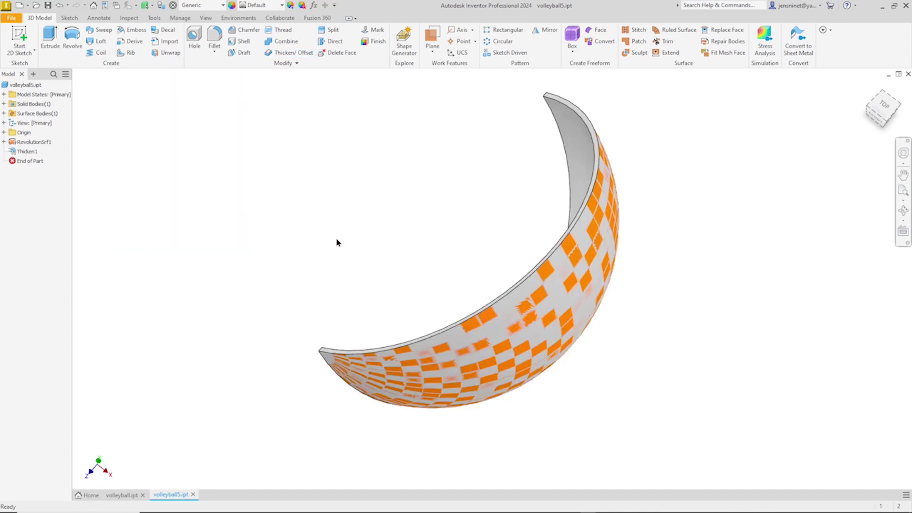
Hide the surface body Srf1 so that only the thickened solid is shown
left_click(4, 104)
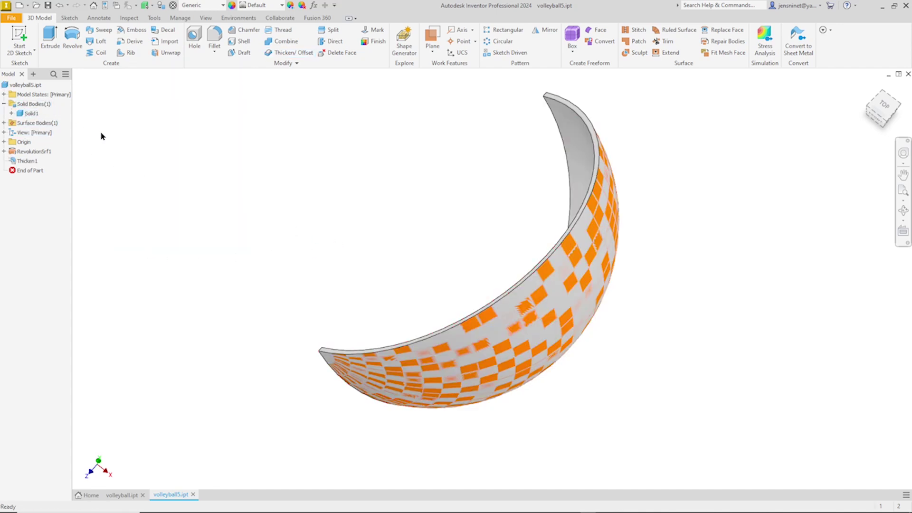
left_click(4, 123)
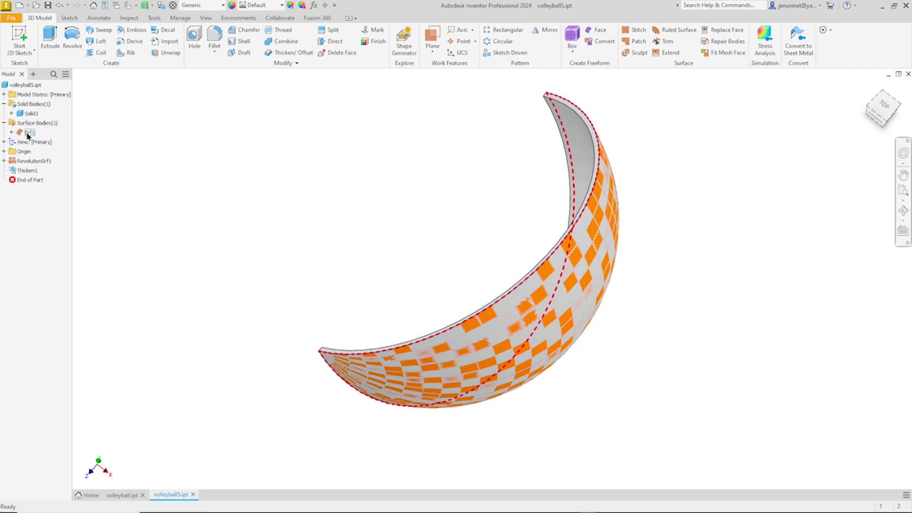
right_click(28, 135)
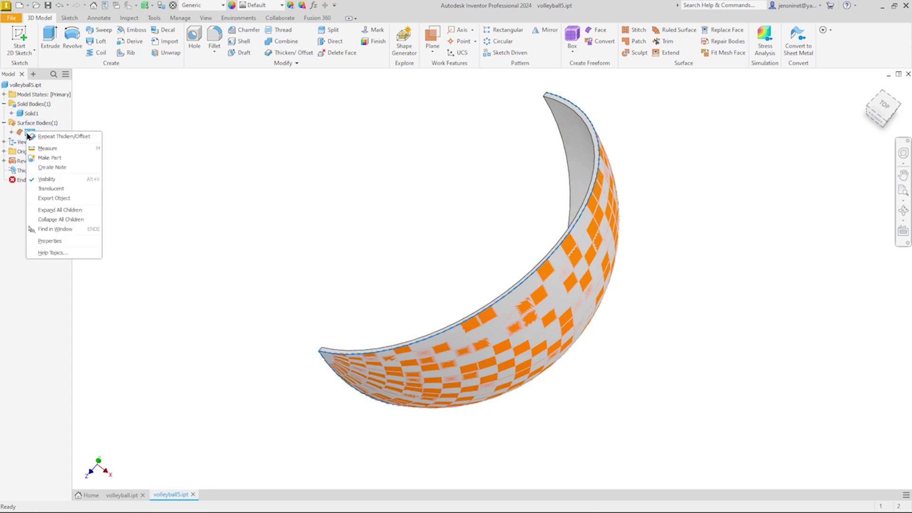
left_click(46, 179)
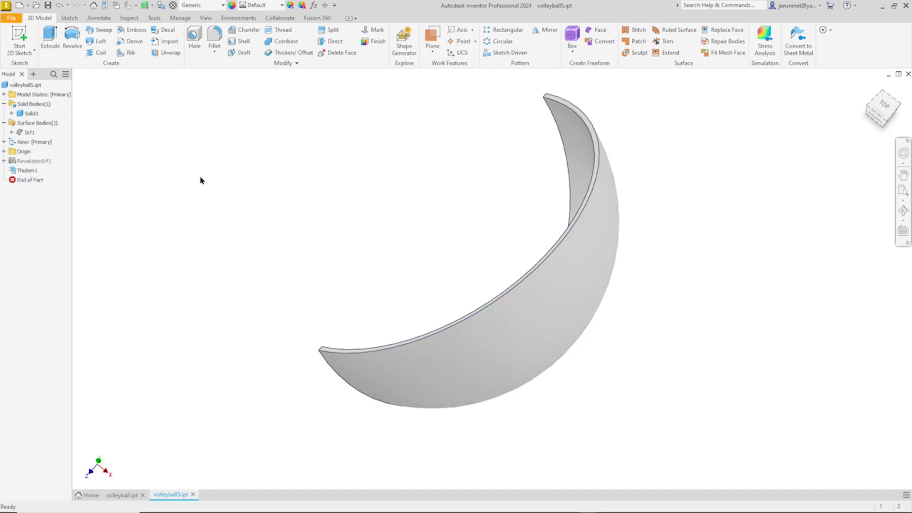
Create a work plane at 45 degrees to the XY Plane around the Y Axis
left_click(434, 57)
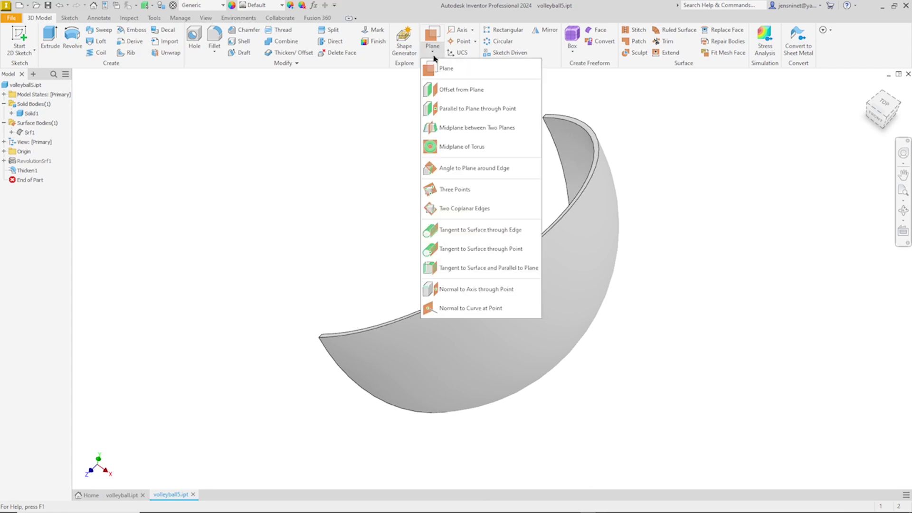
left_click(464, 171)
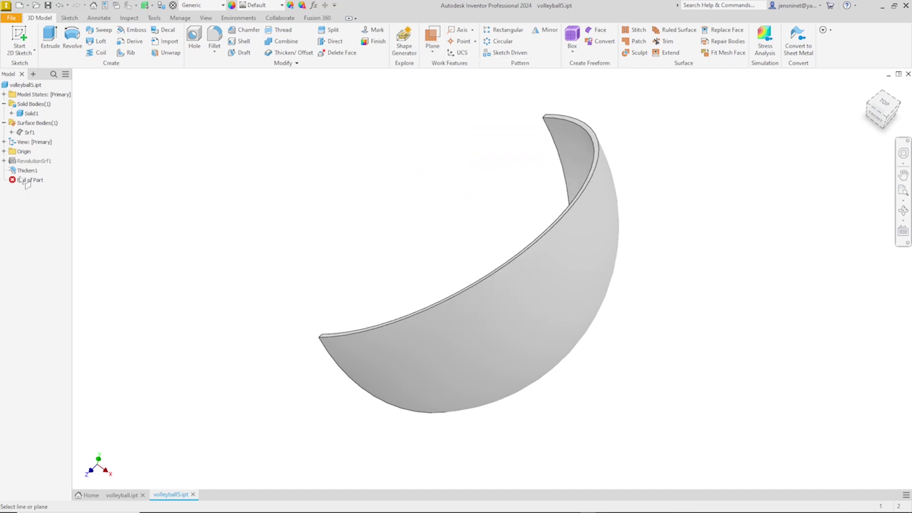
left_click(4, 151)
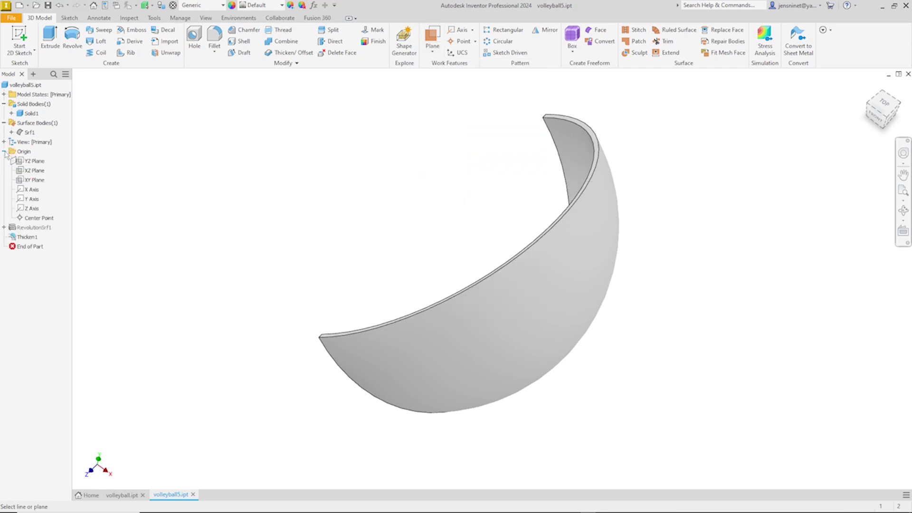
left_click(31, 199)
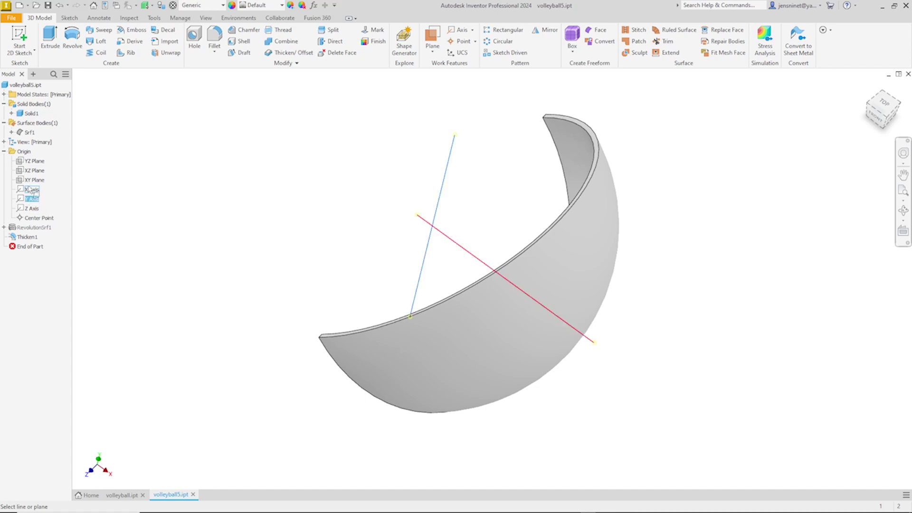
left_click(31, 180)
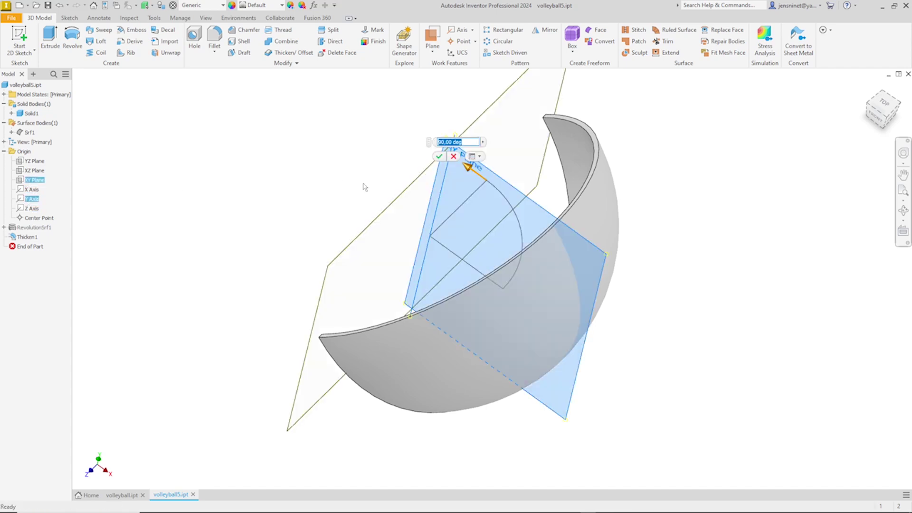
type("45")
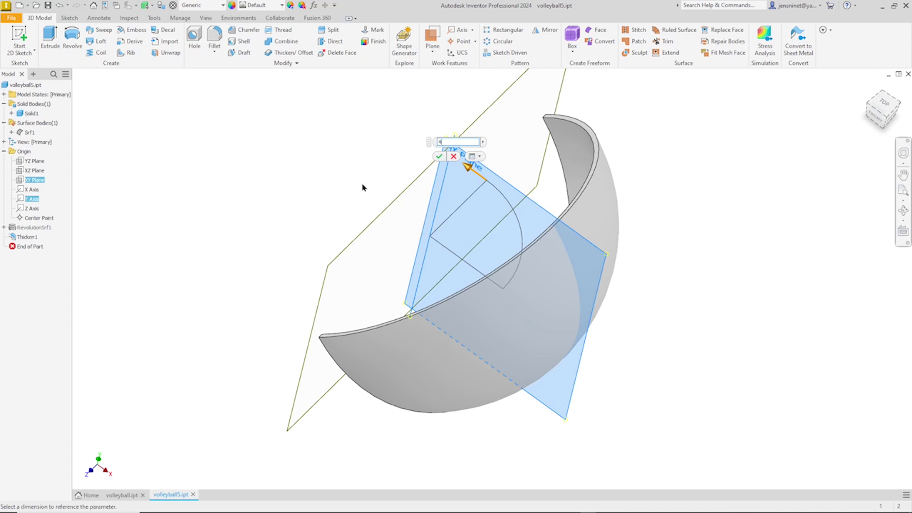
left_click(440, 157)
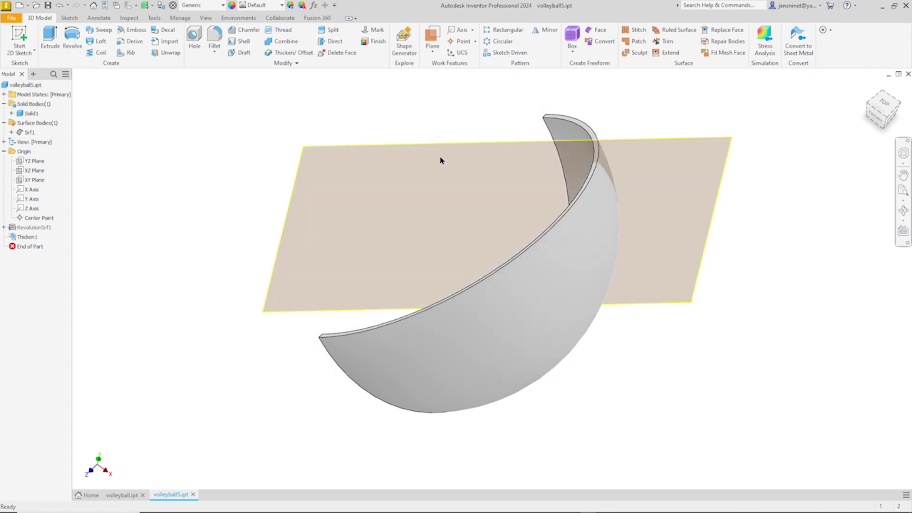
Split the shell solid with the 45-degree work plane, keeping only the larger portion and removing the pointed end beyond the plane
middle_click_drag(398, 114, 554, 137, "shift")
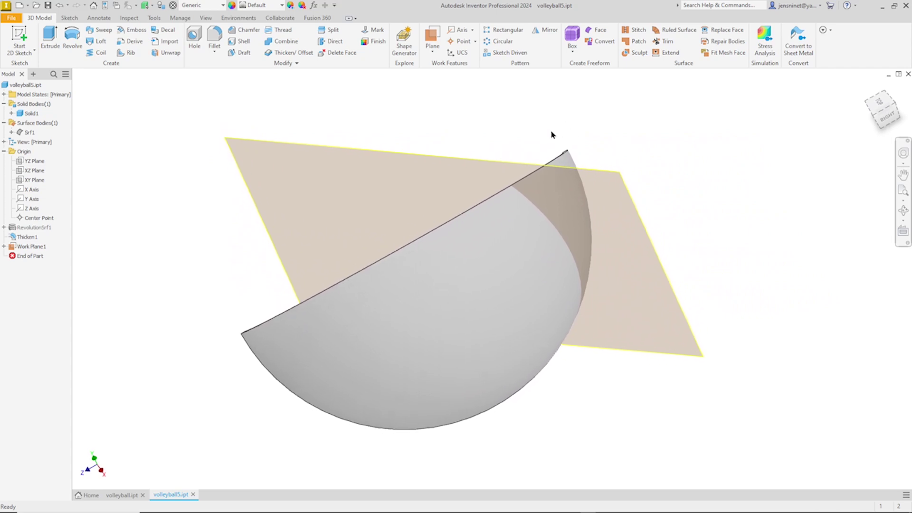
left_click(333, 31)
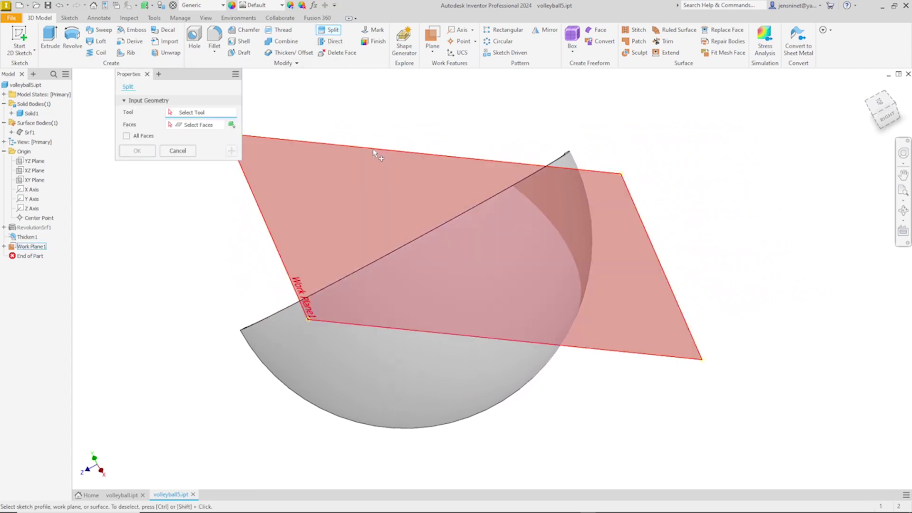
left_click(373, 152)
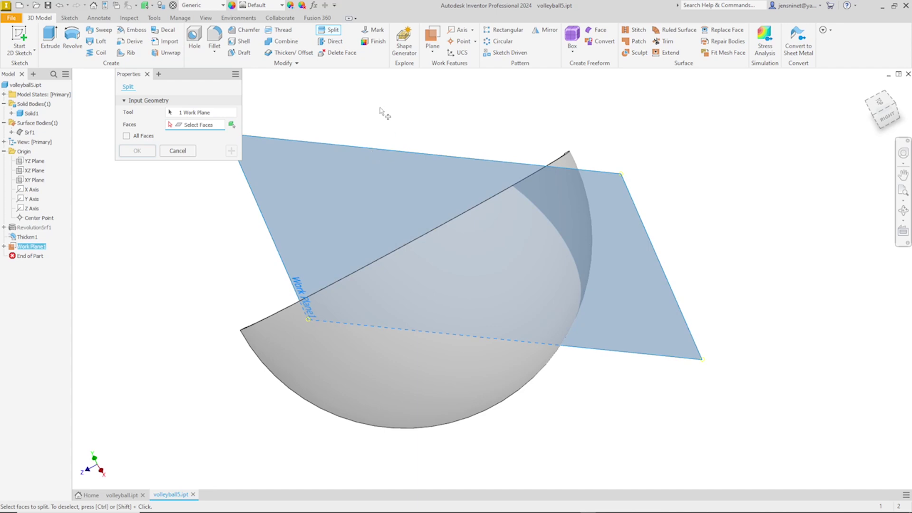
left_click(232, 124)
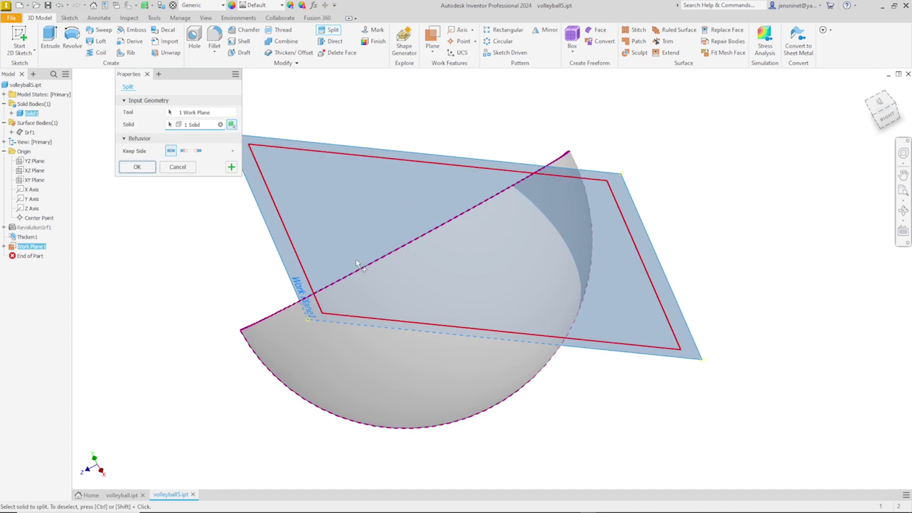
left_click(185, 151)
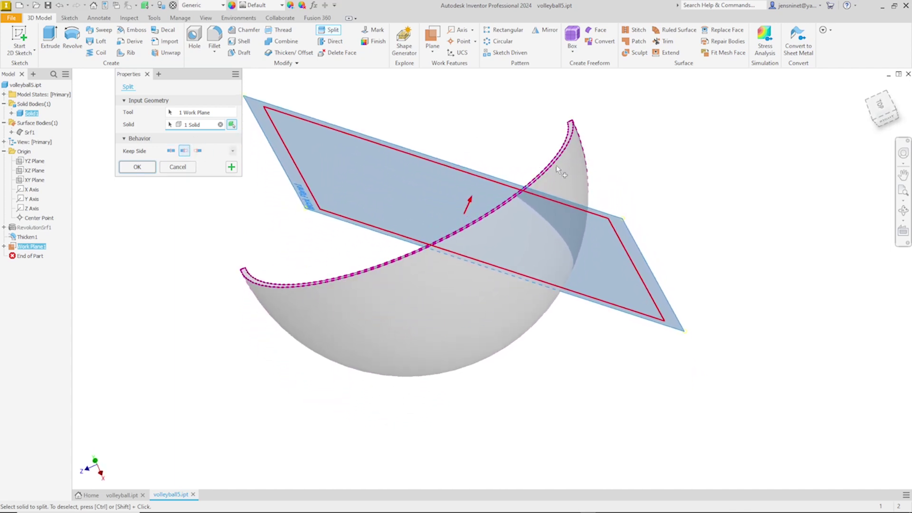
left_click(143, 167)
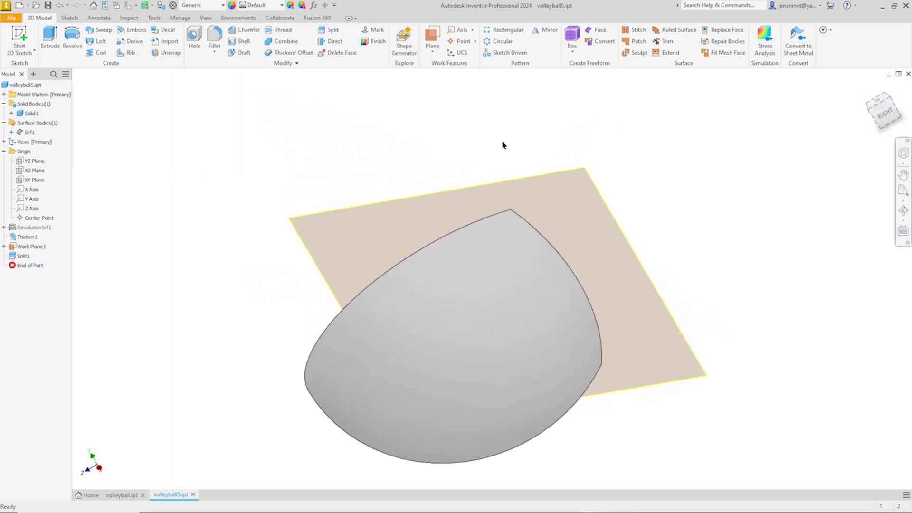
Mirror the split feature about the XY Plane to trim the opposite end, and hide the 45-degree work plane
left_click(542, 31)
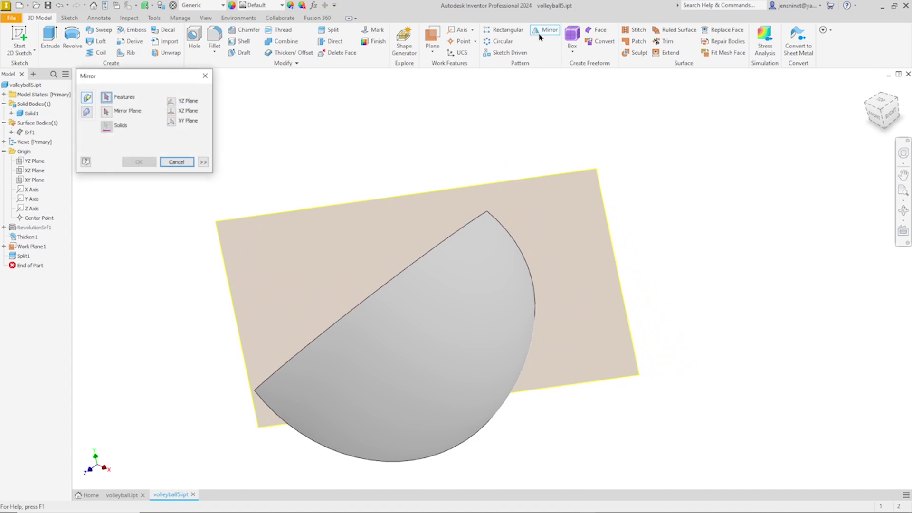
left_click(24, 256)
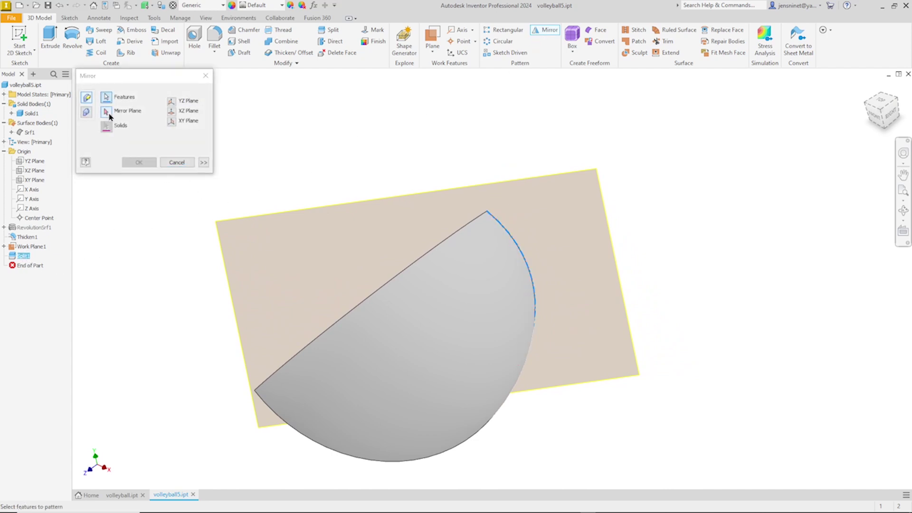
left_click(106, 112)
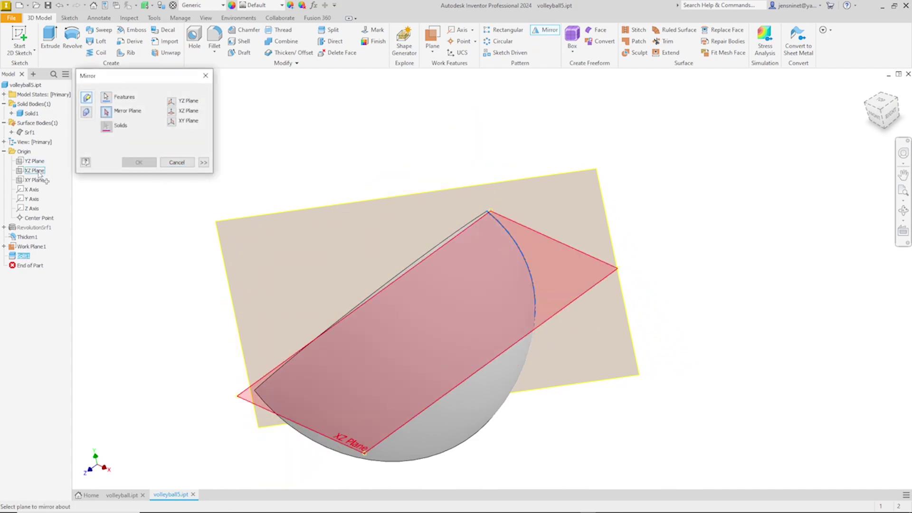
left_click(39, 180)
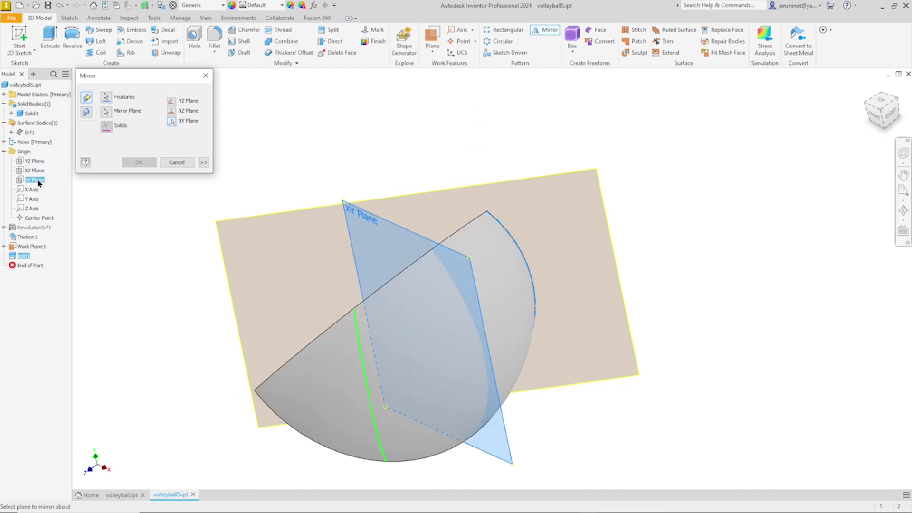
left_click(139, 162)
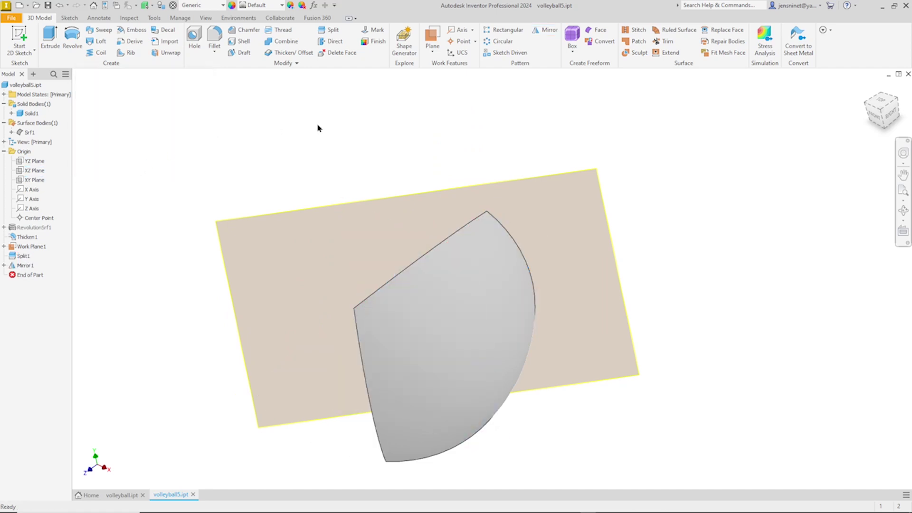
right_click(312, 212)
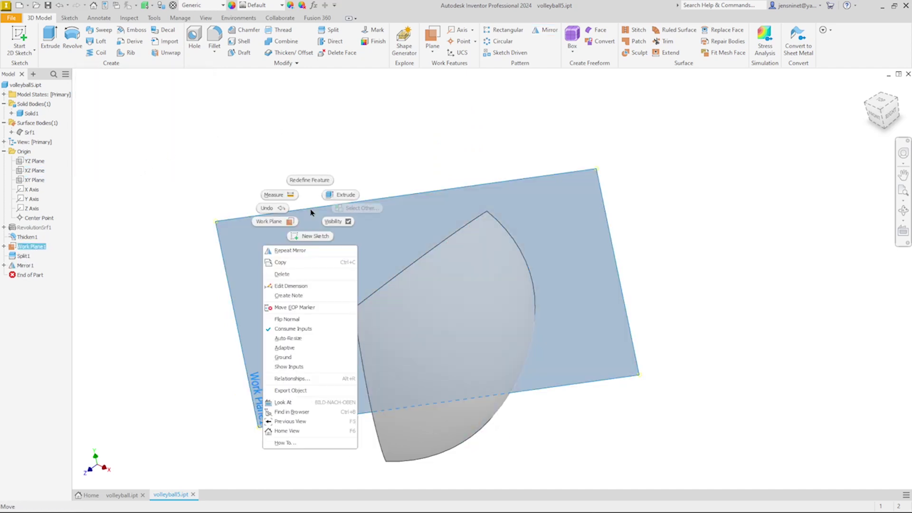
left_click(348, 222)
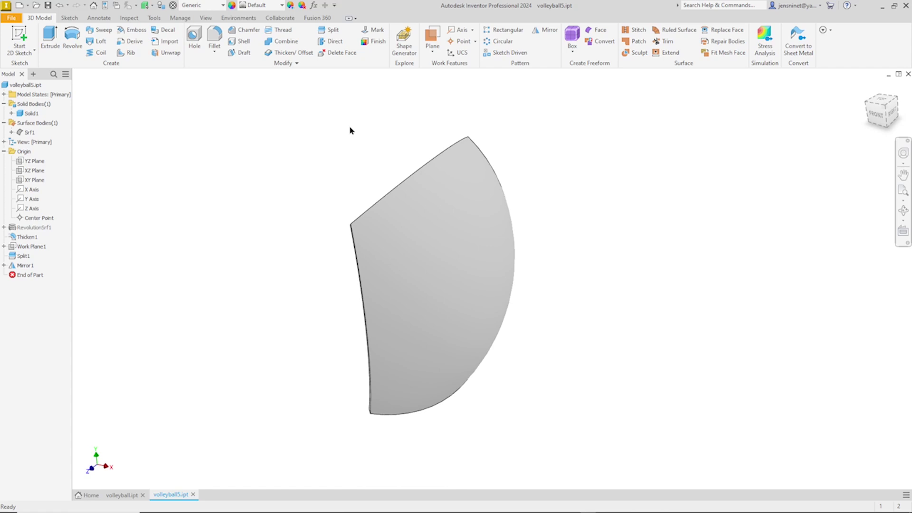
Create a work plane at 15 degrees to the XZ Plane around the Z Axis
left_click(433, 54)
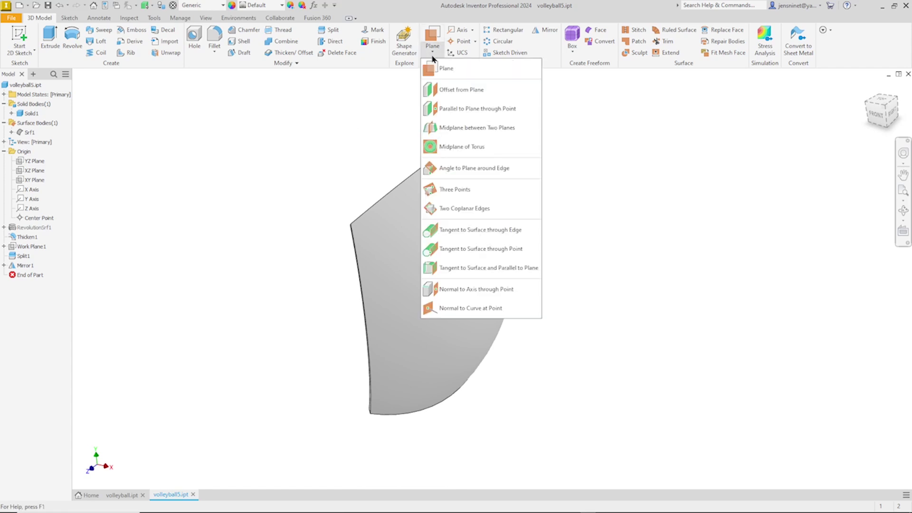
left_click(471, 170)
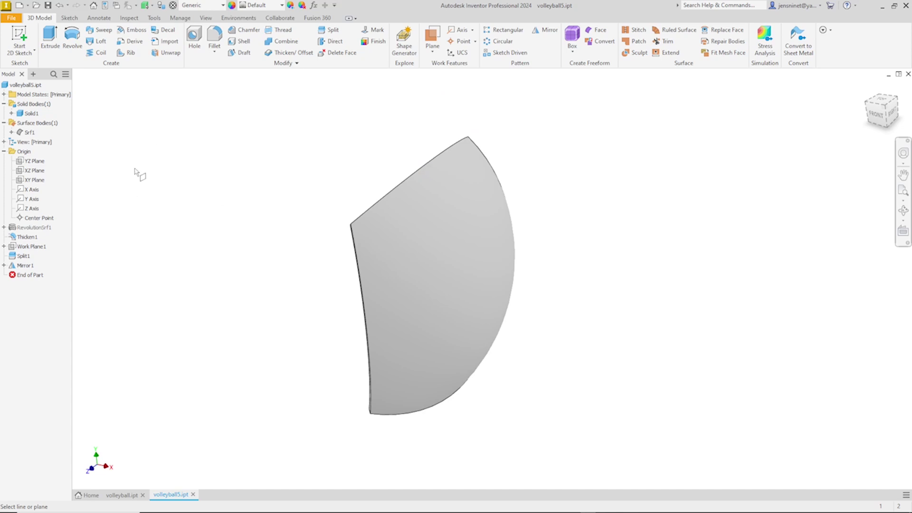
left_click(37, 209)
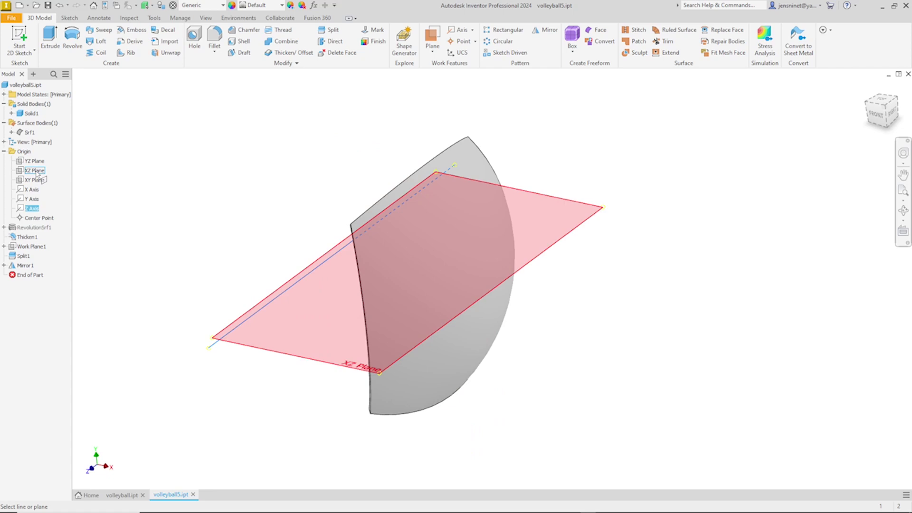
left_click(36, 172)
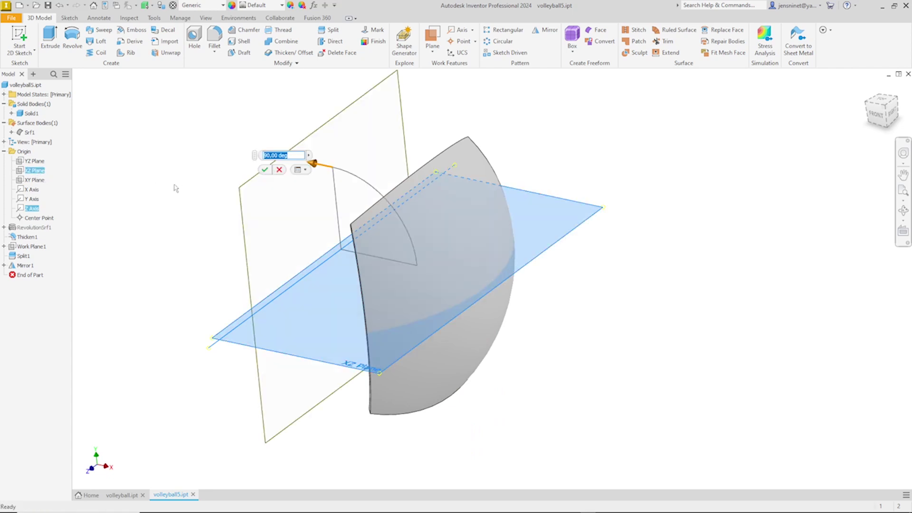
type("15")
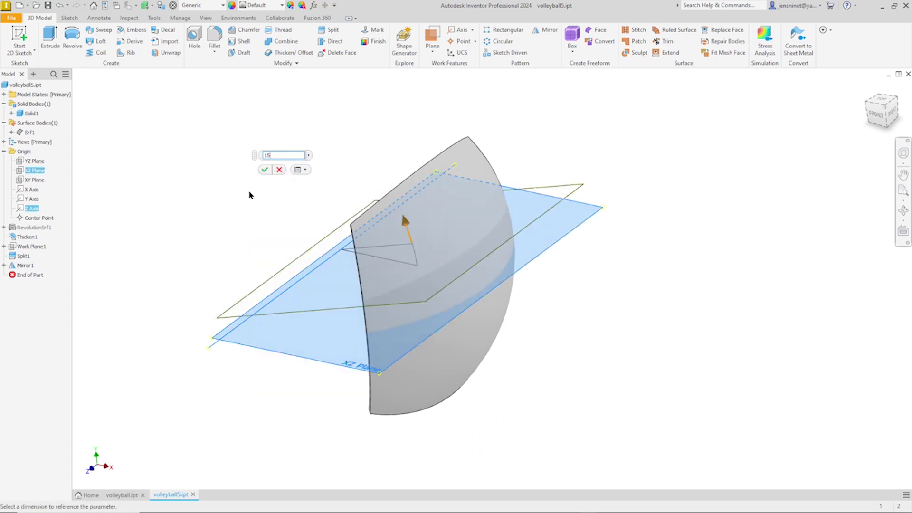
left_click(265, 170)
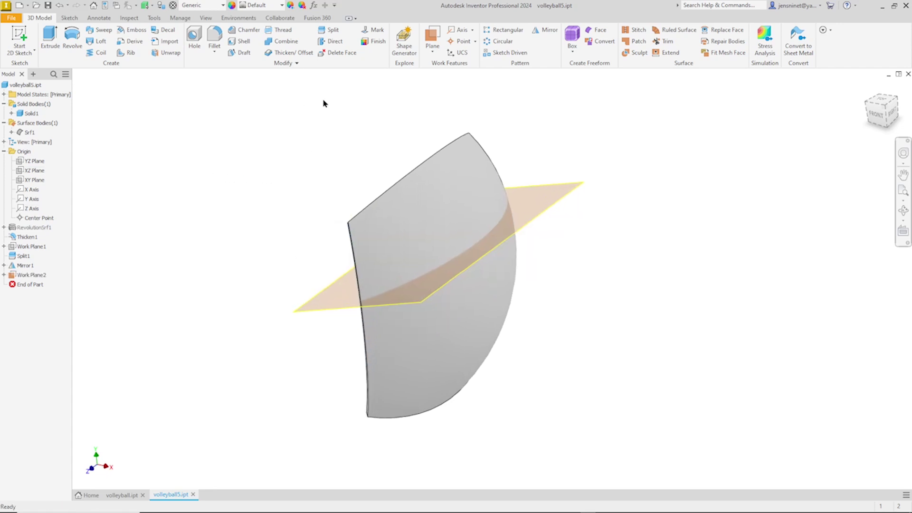
Mirror the 15-degree work plane about the XZ Plane
left_click(544, 34)
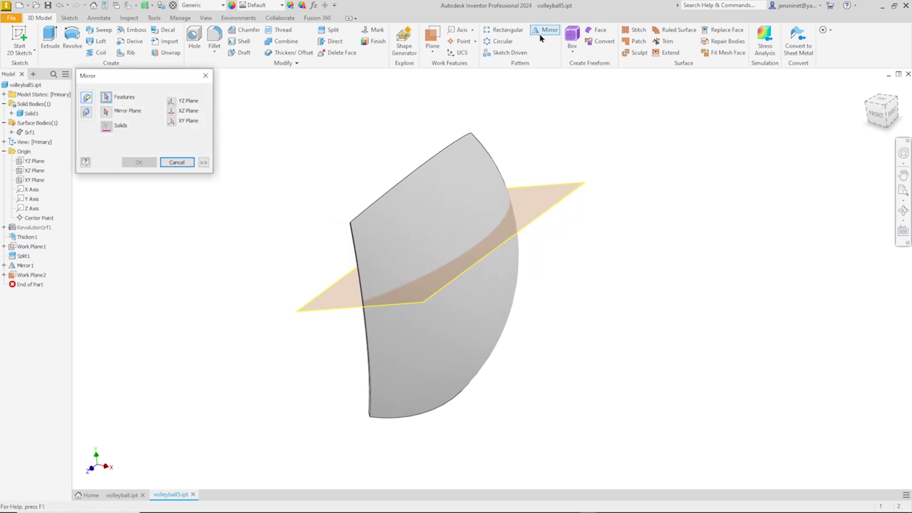
left_click(539, 190)
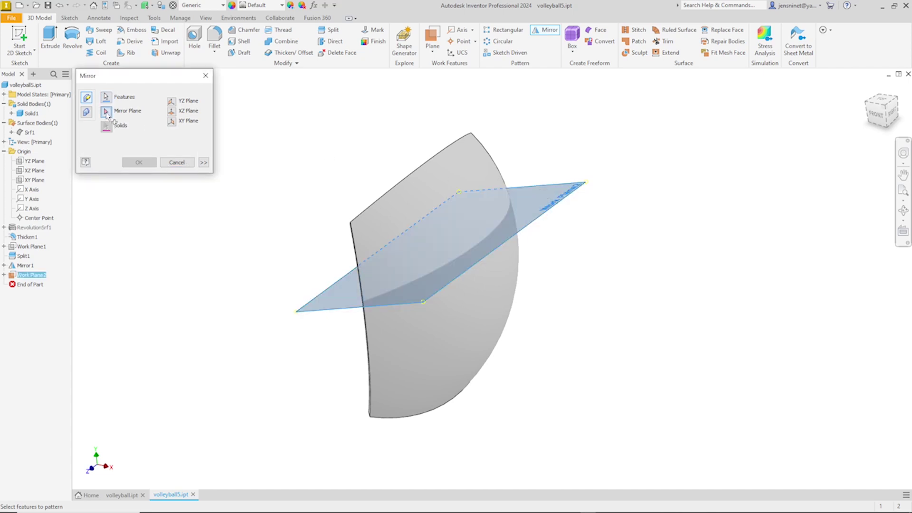
left_click(30, 172)
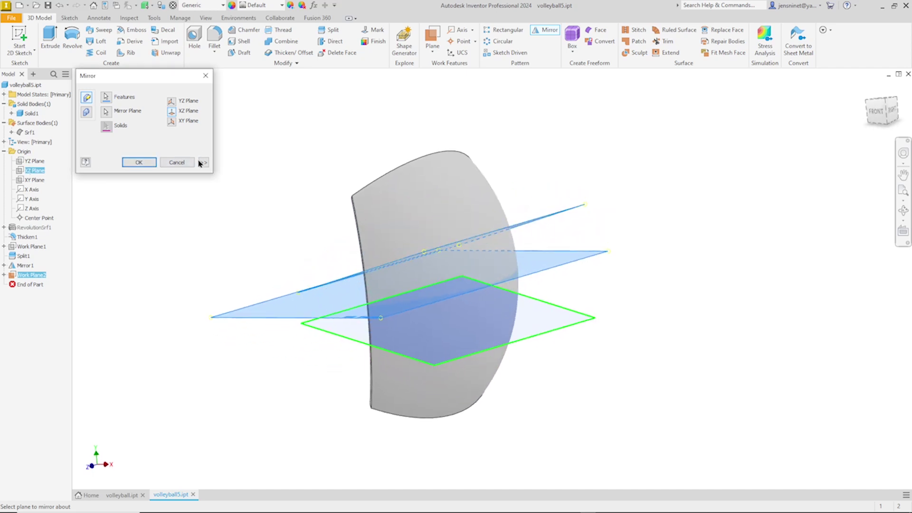
left_click(139, 163)
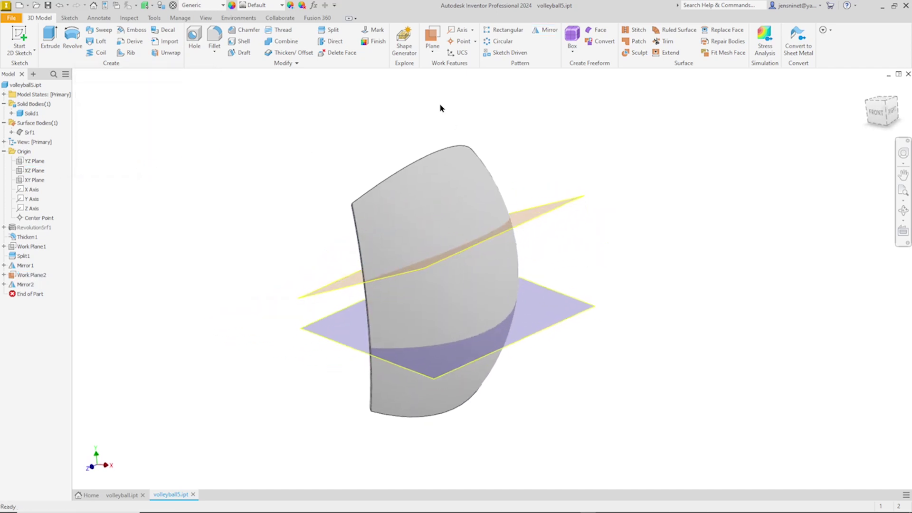
Split the shell solid with the upper 15-degree work plane, keeping both sides
left_click(332, 31)
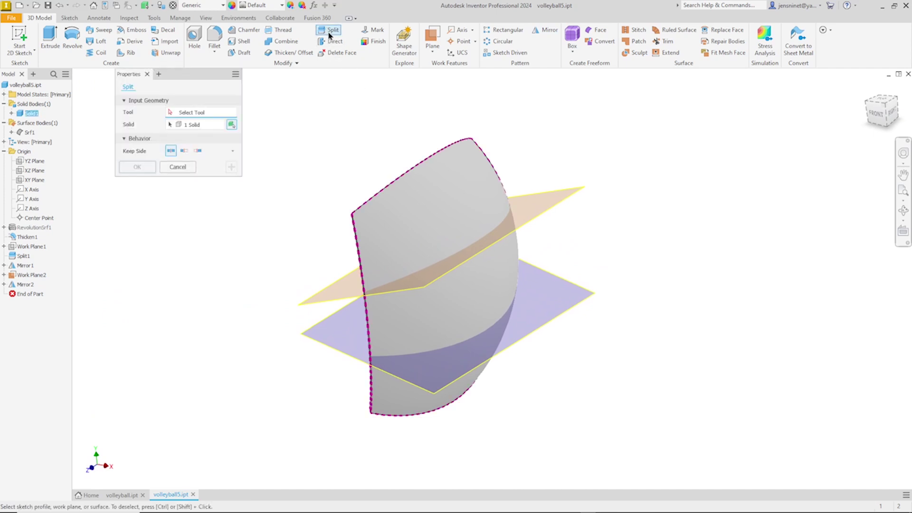
left_click(560, 197)
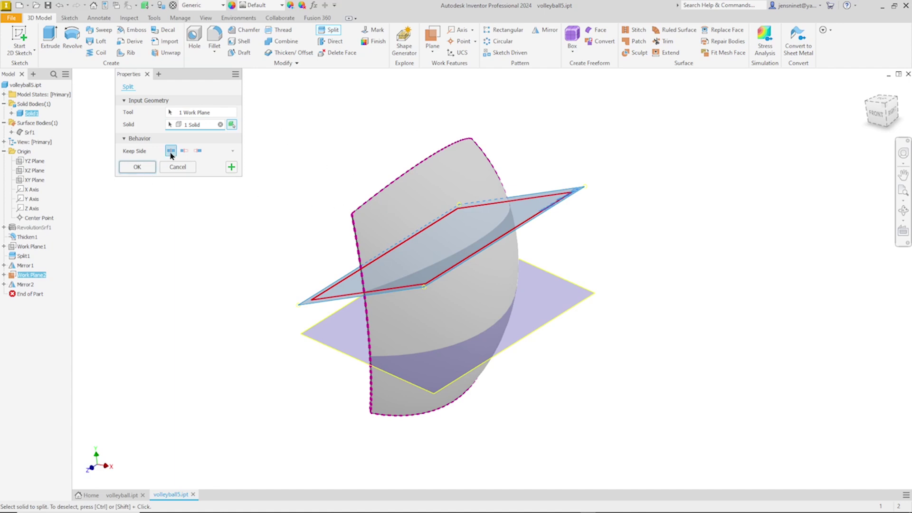
left_click(138, 168)
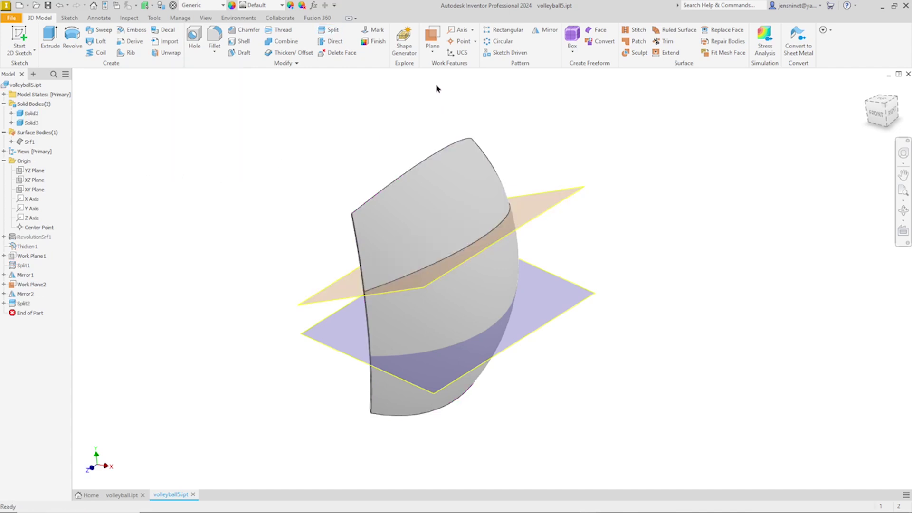
Split the lower shell solid with the lower 15-degree work plane, keeping both sides
left_click(333, 31)
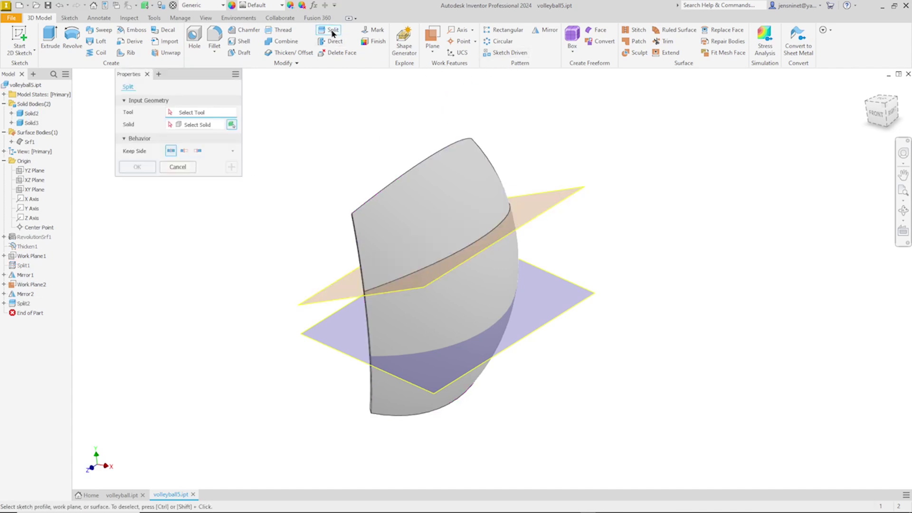
left_click(583, 292)
left_click(489, 295)
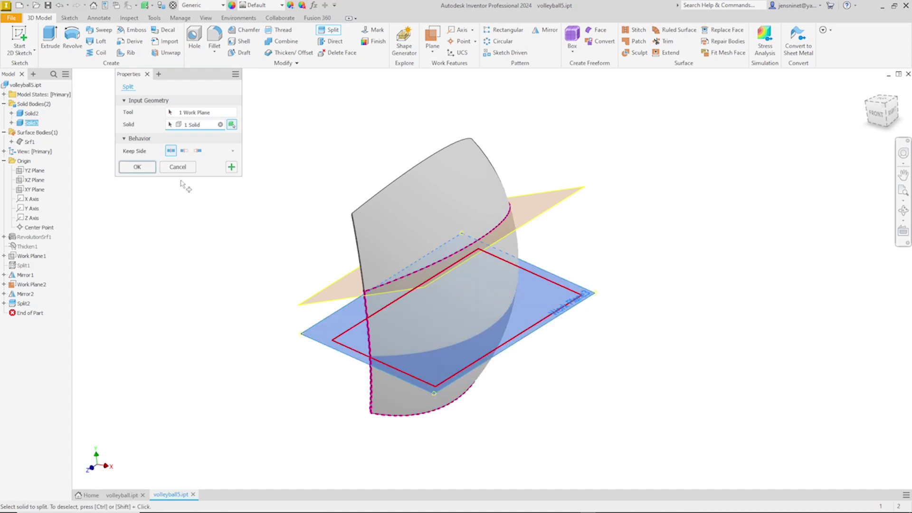
Hide the upper and lower 15-degree work planes
right_click(316, 295)
left_click(349, 307)
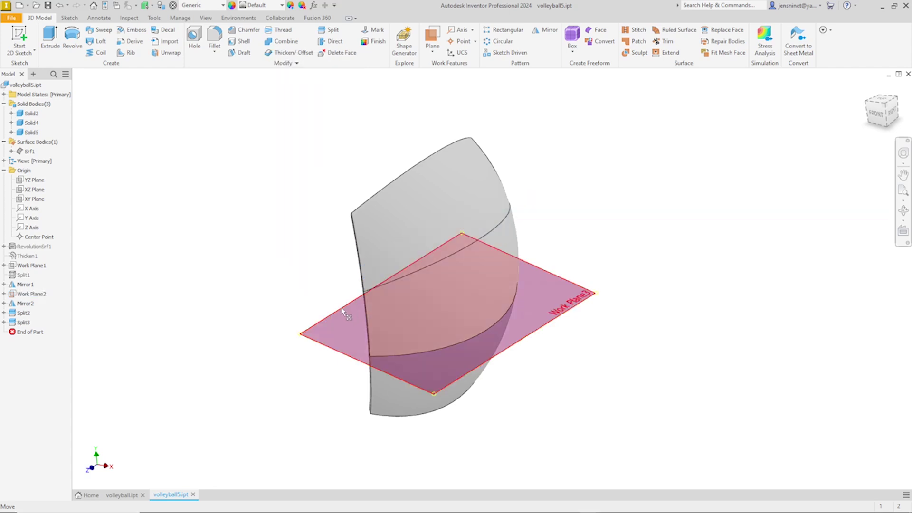
right_click(338, 316)
left_click(357, 325)
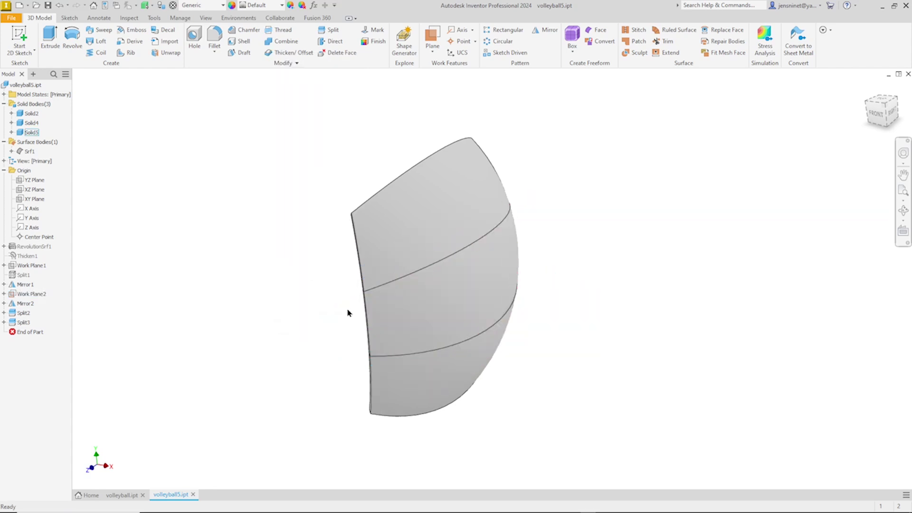
Set up a 2 mm constant-radius fillet on the patch's outer top and bottom edges, the three panels' front side edges, and one edge per seam
middle_click_drag(483, 271, 729, 163, "shift")
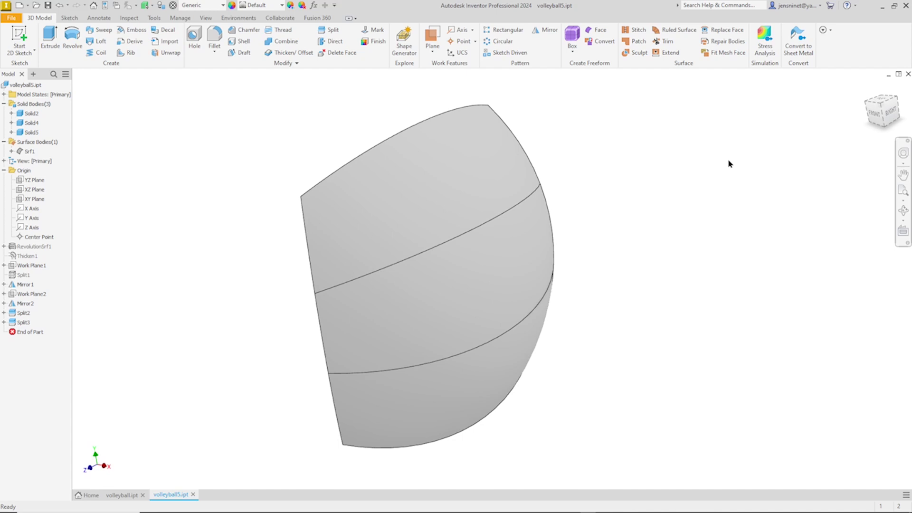
scroll(729, 164, "down", 1)
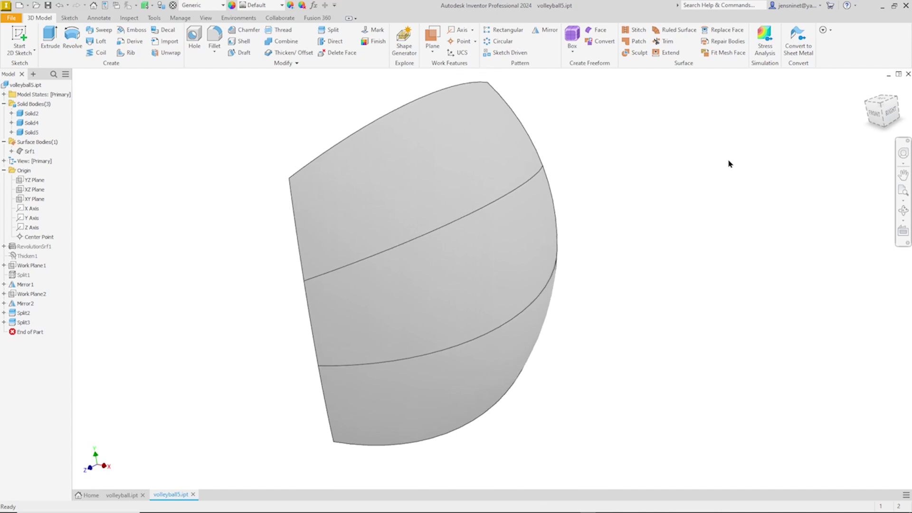
middle_click_drag(706, 166, 589, 191, "shift")
key("f")
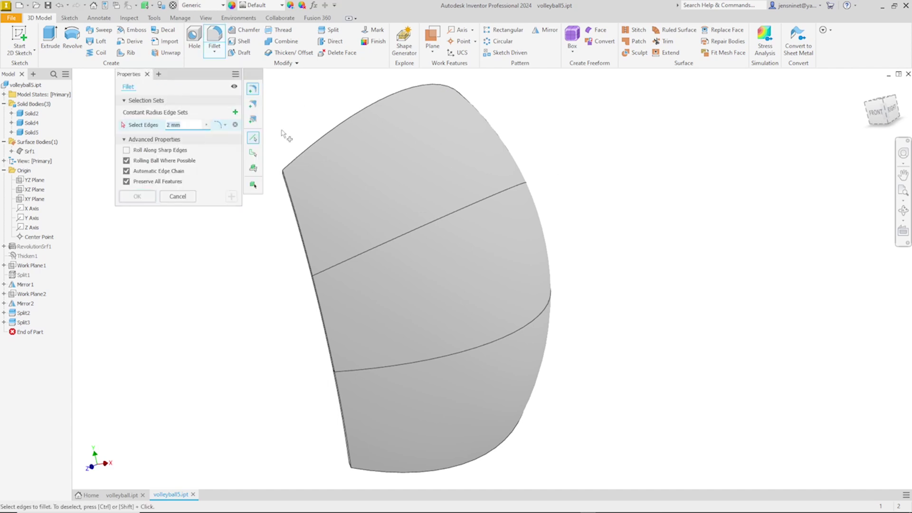
left_click(287, 167)
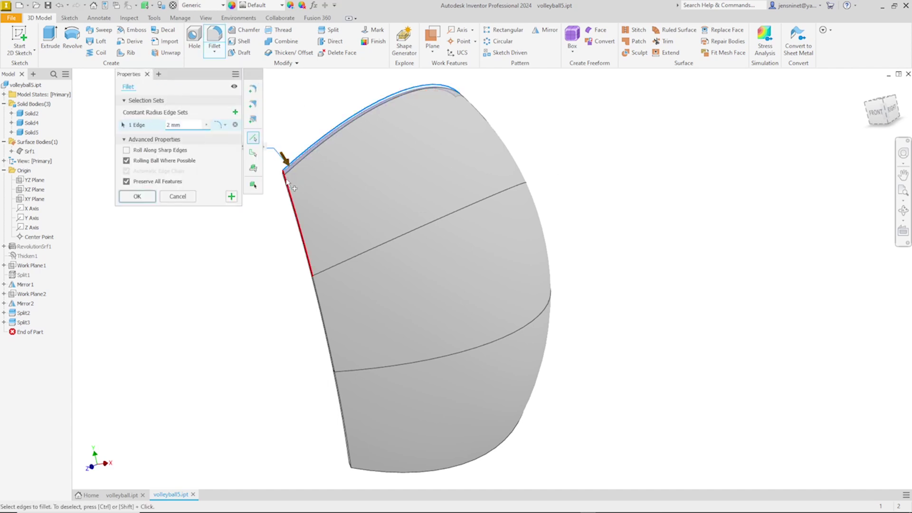
left_click(287, 180)
scroll(305, 238, "up", 3)
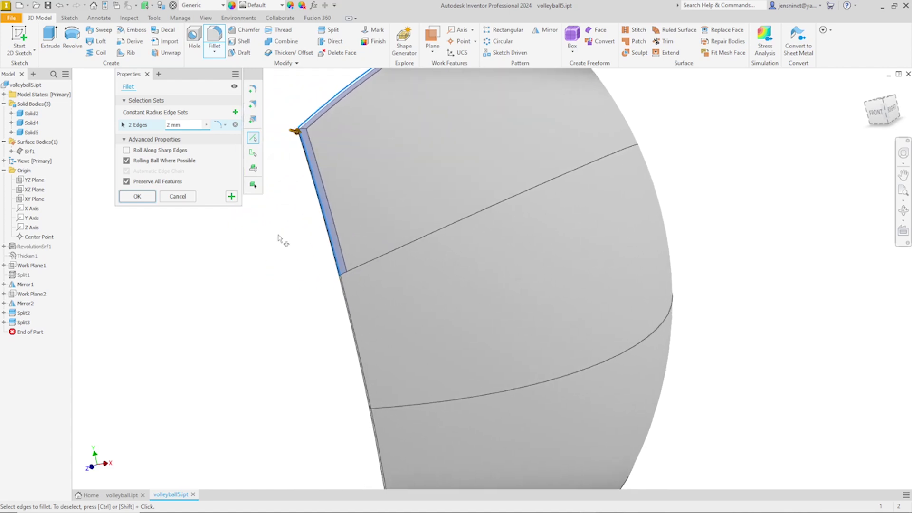
left_click(400, 269)
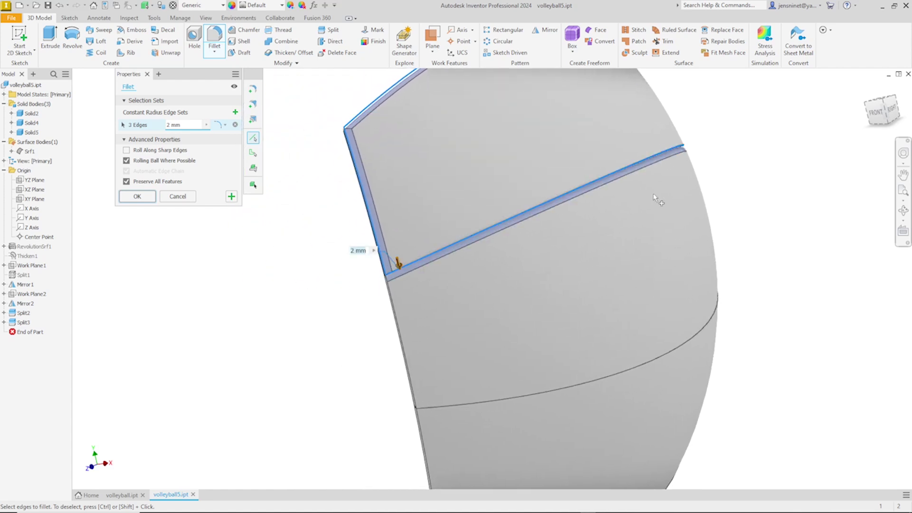
left_click(403, 305)
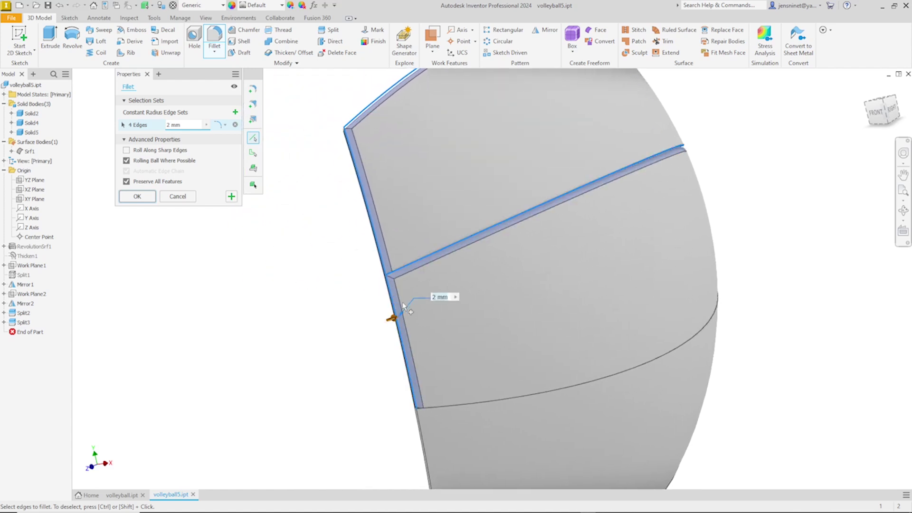
left_click(441, 409)
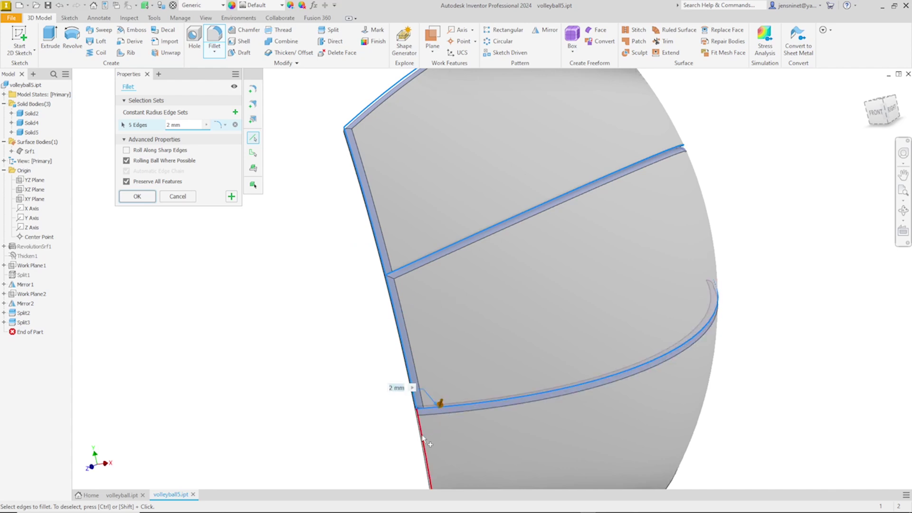
left_click(422, 435)
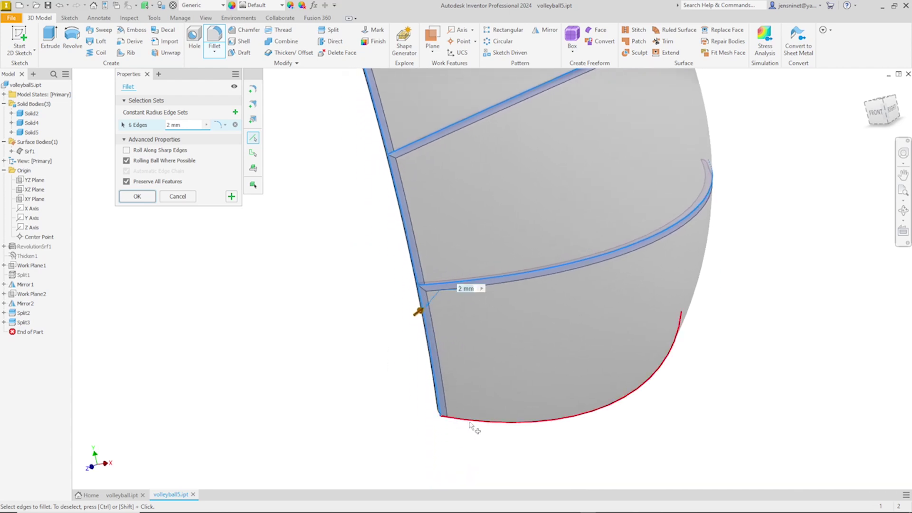
left_click(470, 422)
Add the three panels' rear side edges and the opposite edge of each seam to the 2 mm fillet, and apply it
middle_click_drag(699, 377, 715, 370, "shift")
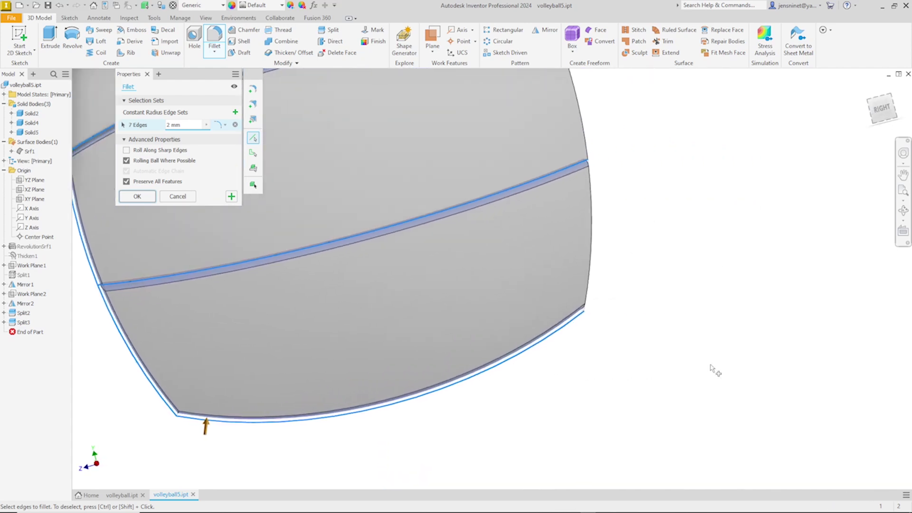
left_click(641, 295)
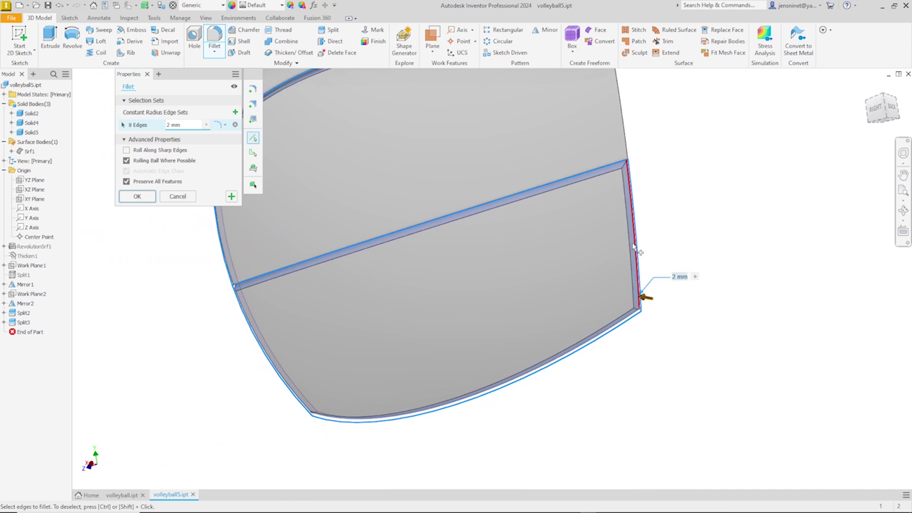
left_click(628, 149)
left_click(606, 158)
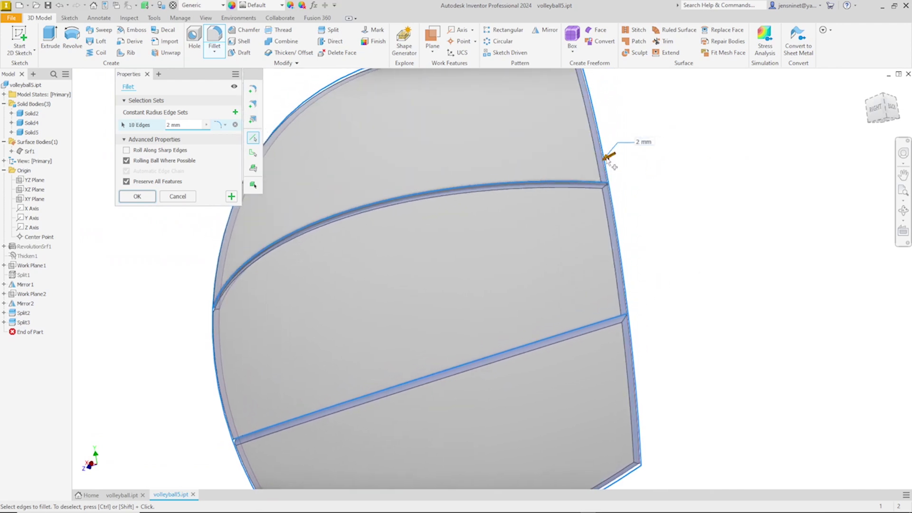
scroll(689, 199, "up", 5)
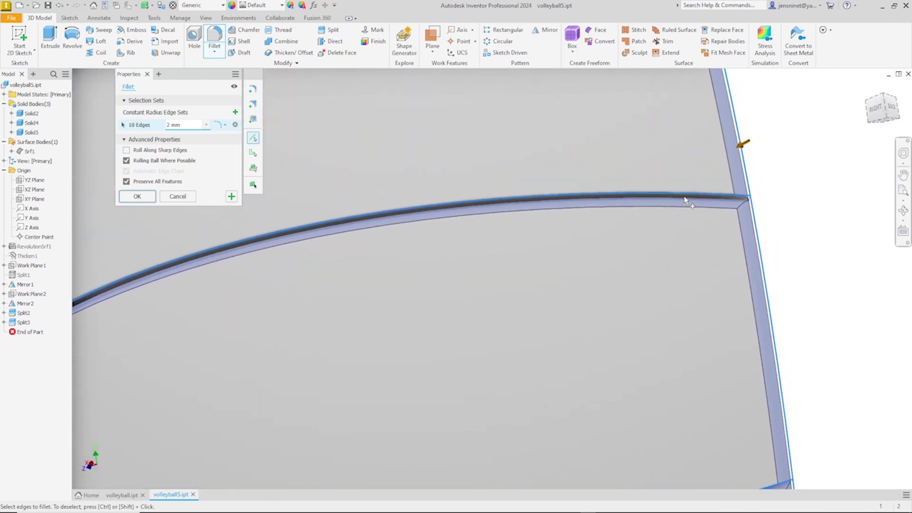
left_click(721, 196)
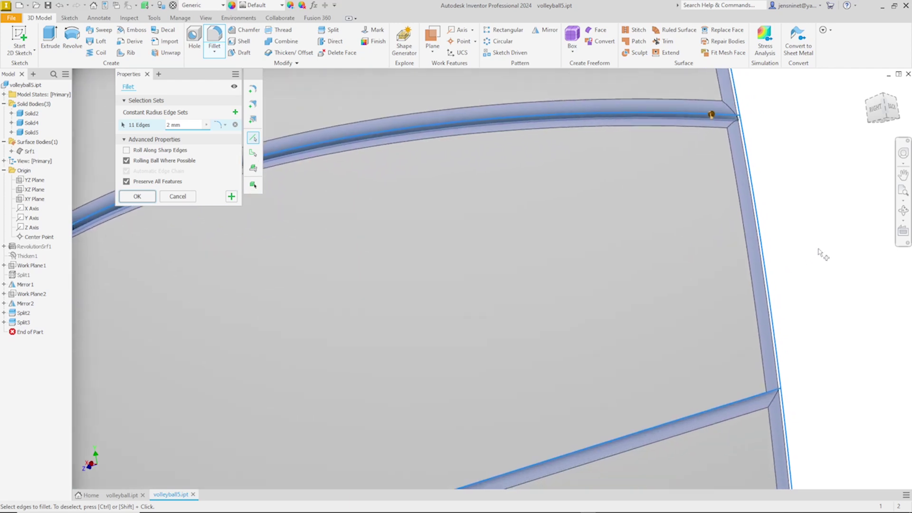
middle_click_drag(810, 257, 765, 230, "shift")
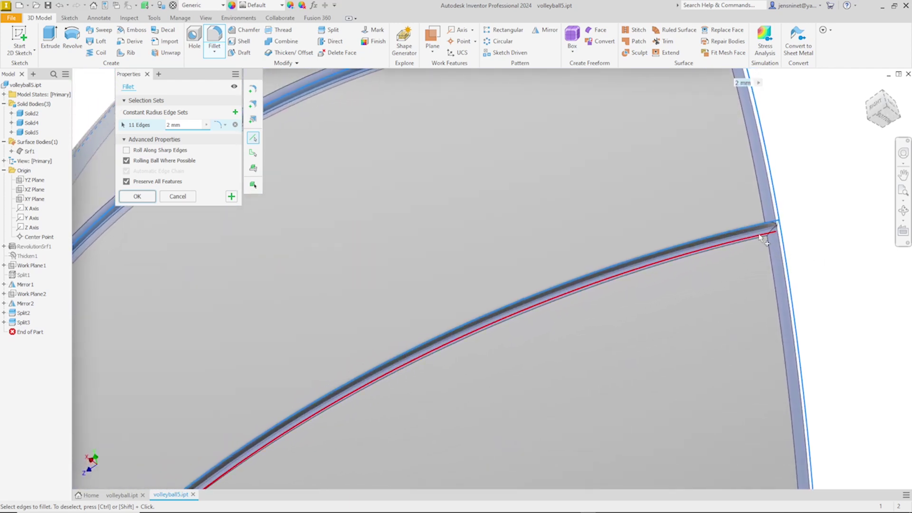
left_click(760, 228)
key("Home")
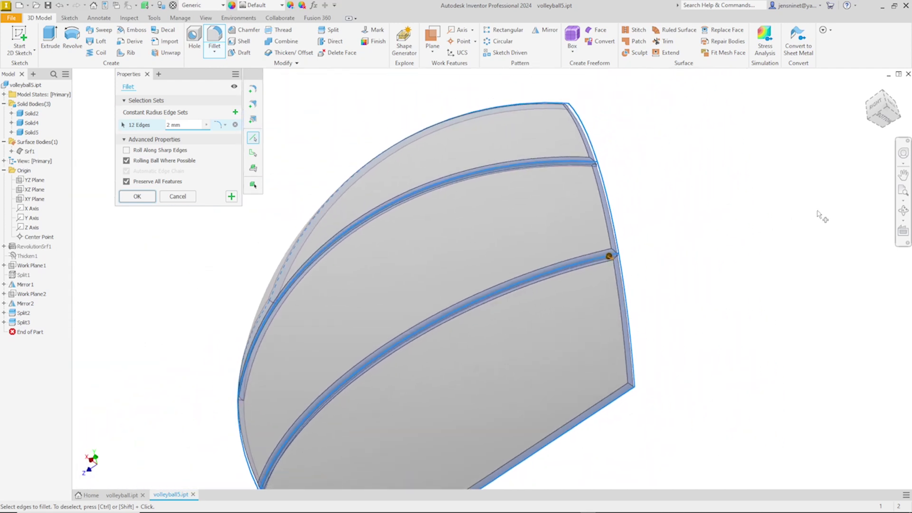
left_click(136, 197)
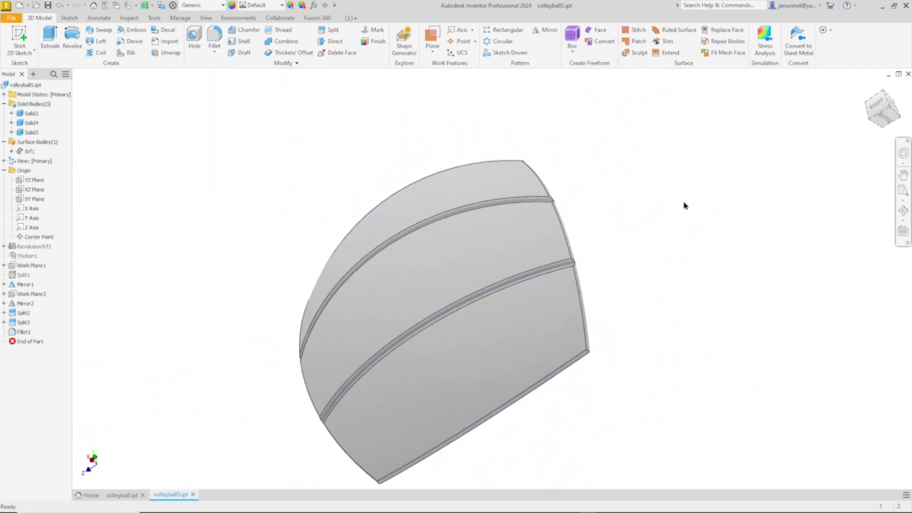
Circular pattern the three panel solids as separate new bodies around the Y Axis, with 4 occurrences over 360 degrees
key("F6")
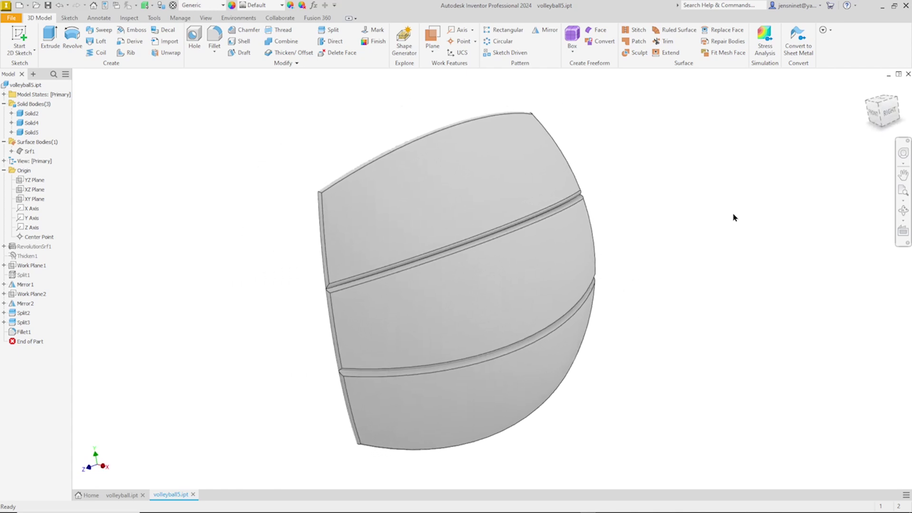
left_click(499, 42)
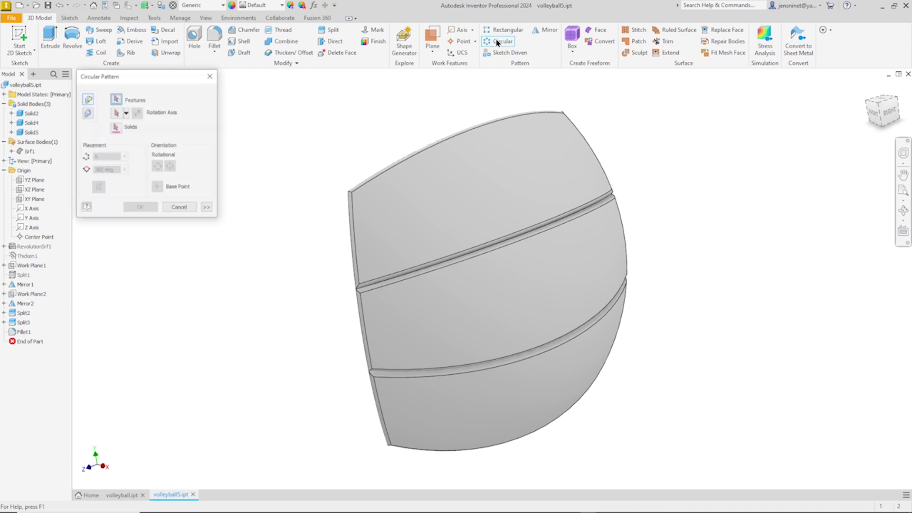
left_click(88, 113)
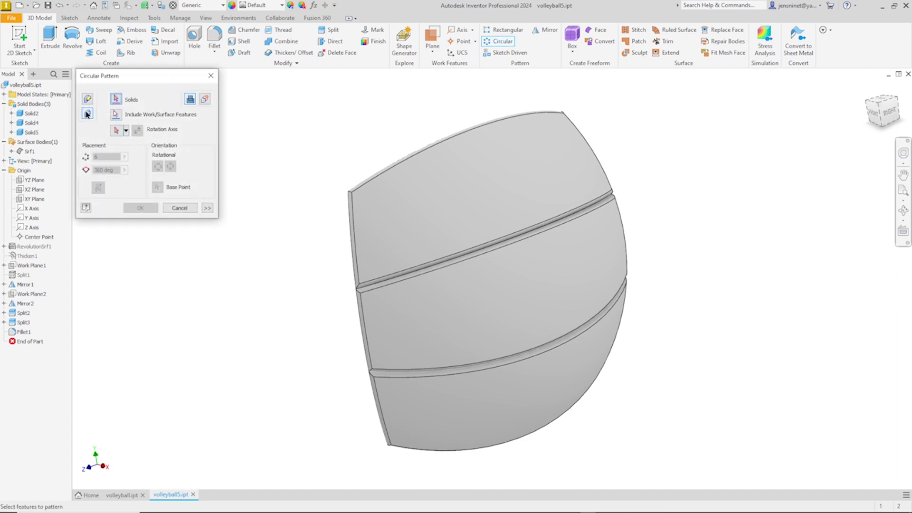
left_click(205, 100)
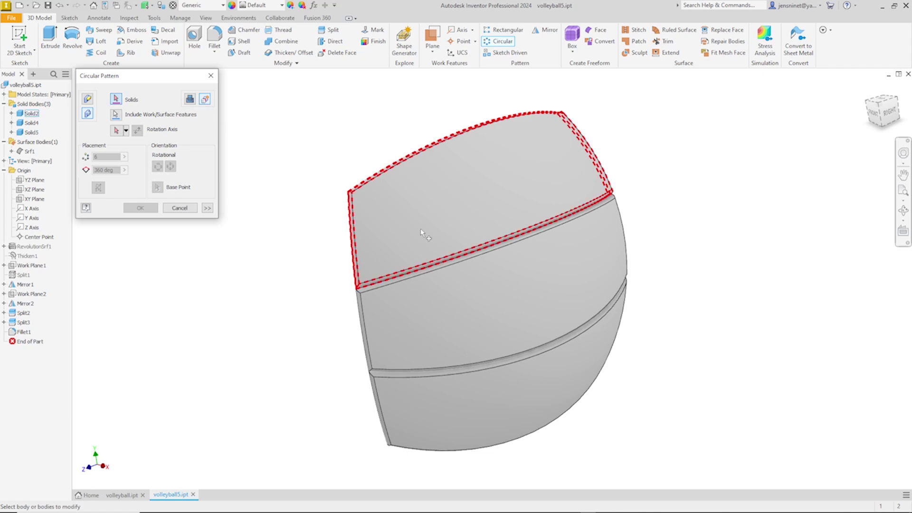
left_click(421, 232)
left_click(423, 297)
left_click(417, 406)
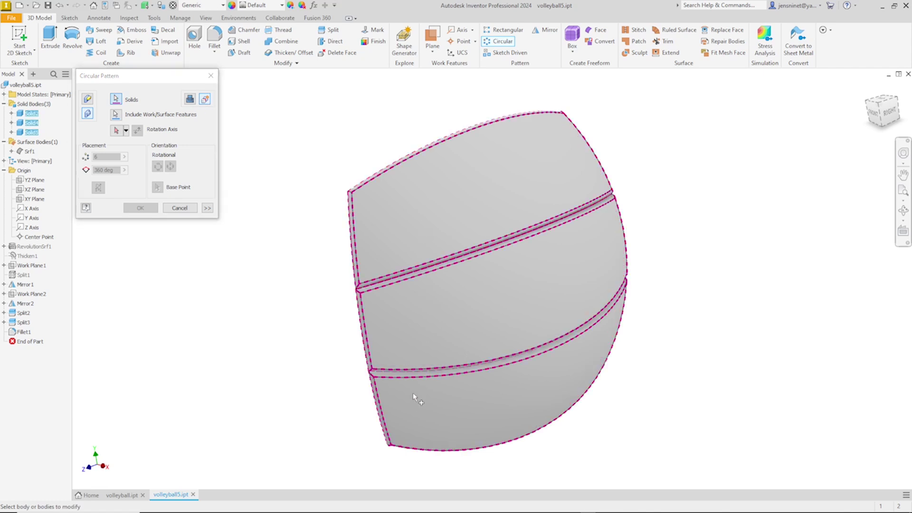
left_click(117, 130)
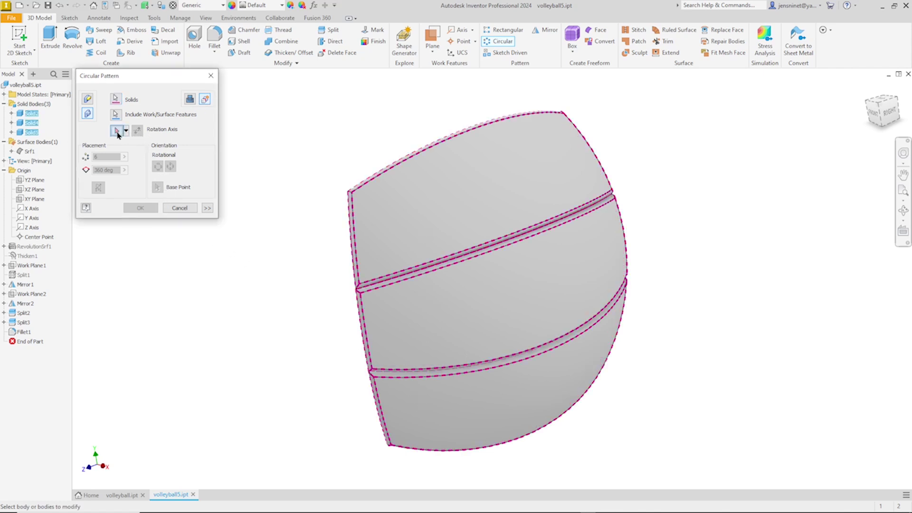
left_click(32, 218)
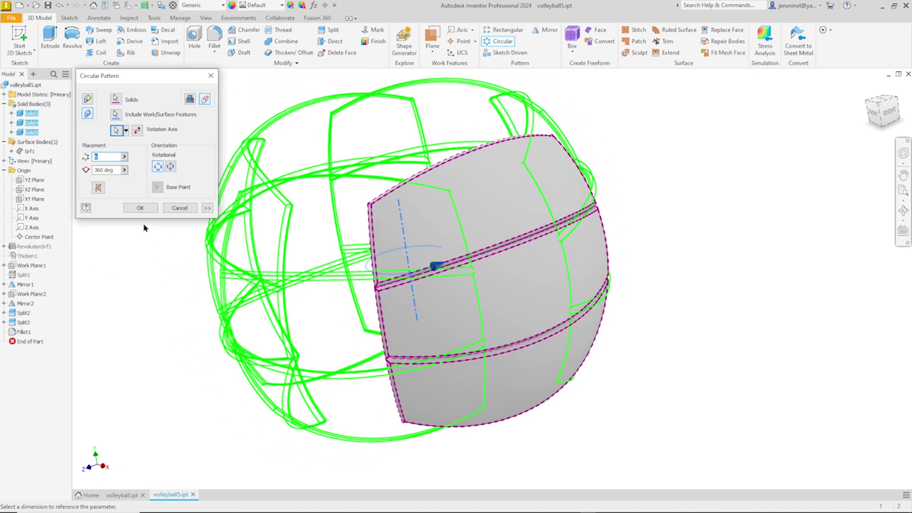
type("4")
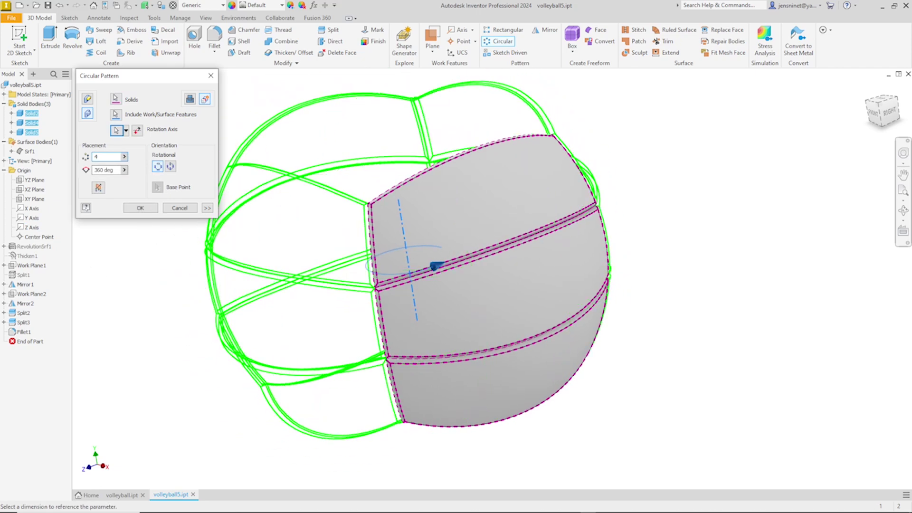
left_click(137, 210)
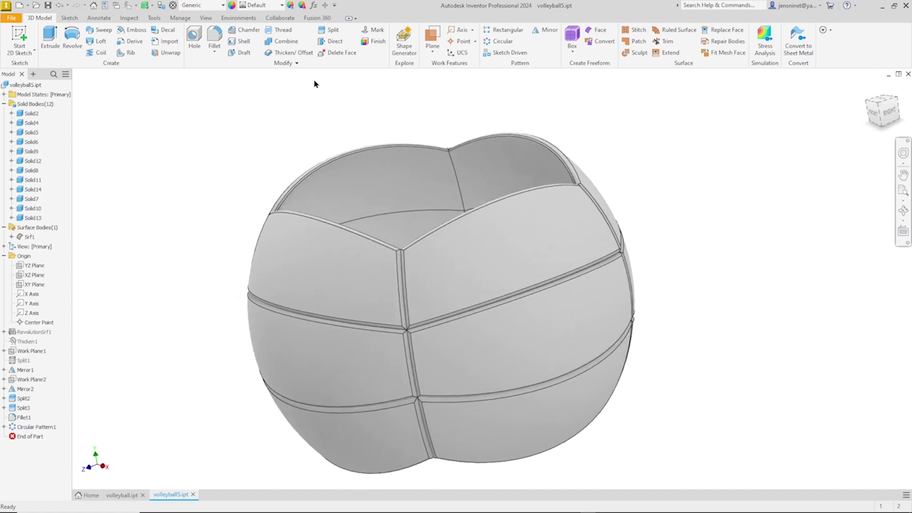
Start a Move Bodies operation on the six panel solids in the two opposite three-panel groups at the front and back of the ball
left_click(296, 63)
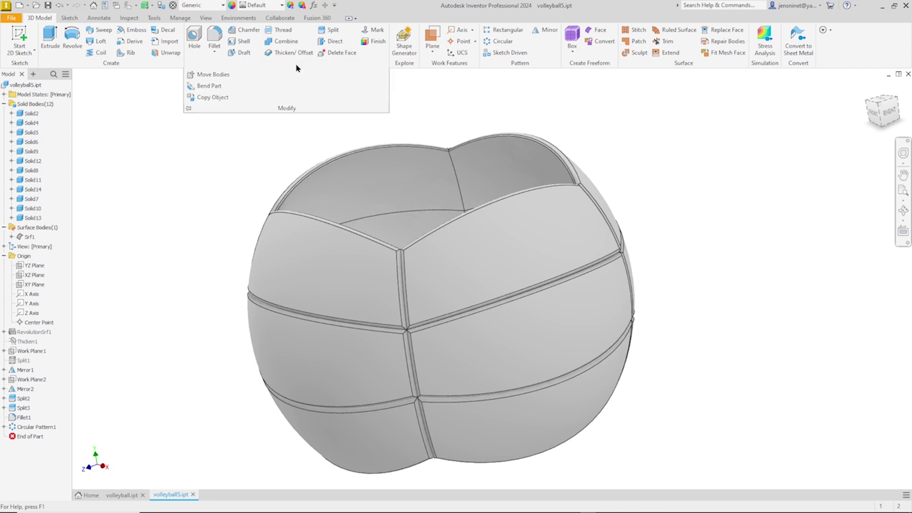
left_click(220, 76)
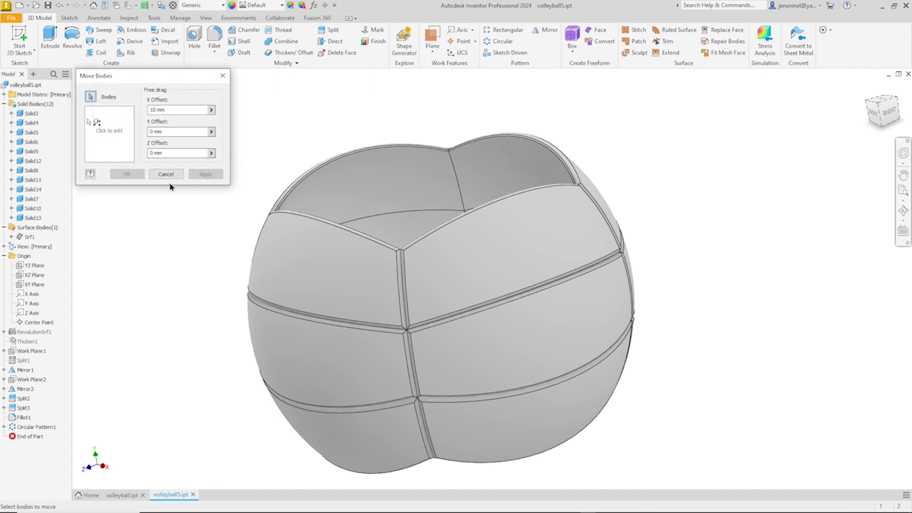
left_click(280, 252)
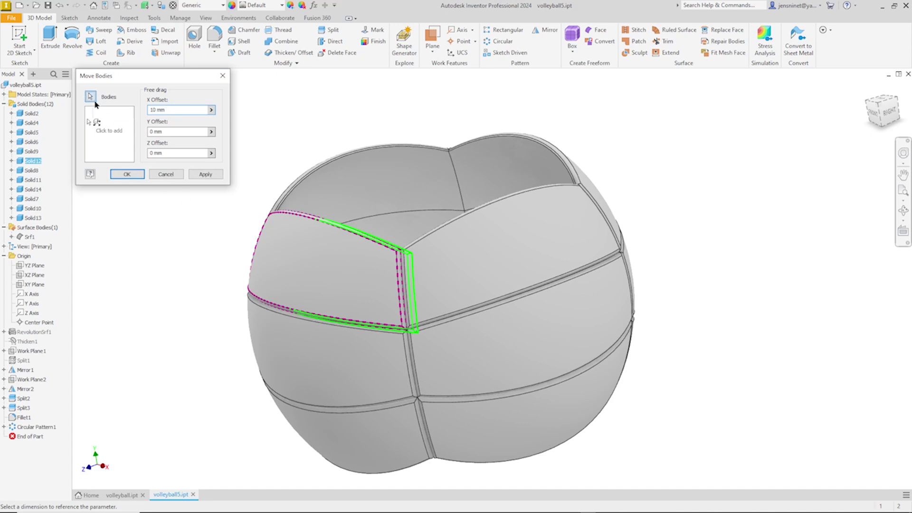
left_click(257, 333)
left_click(353, 430)
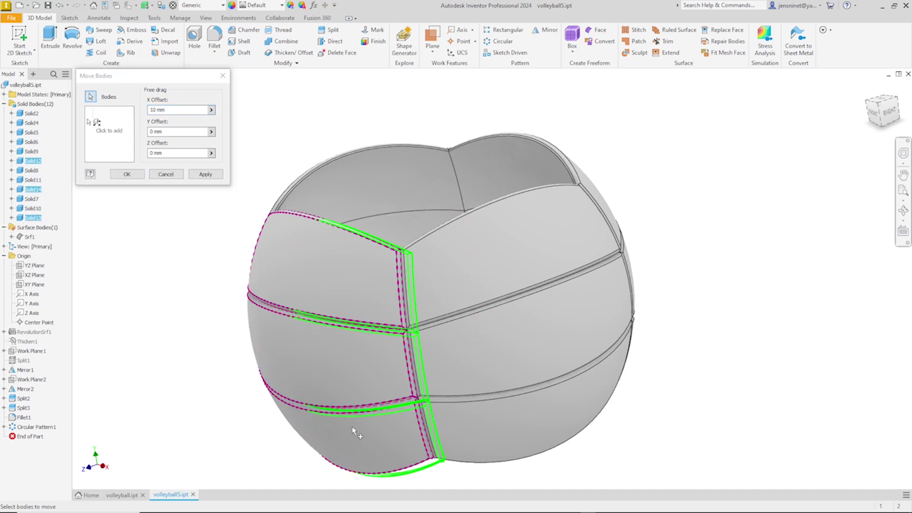
left_click(531, 161)
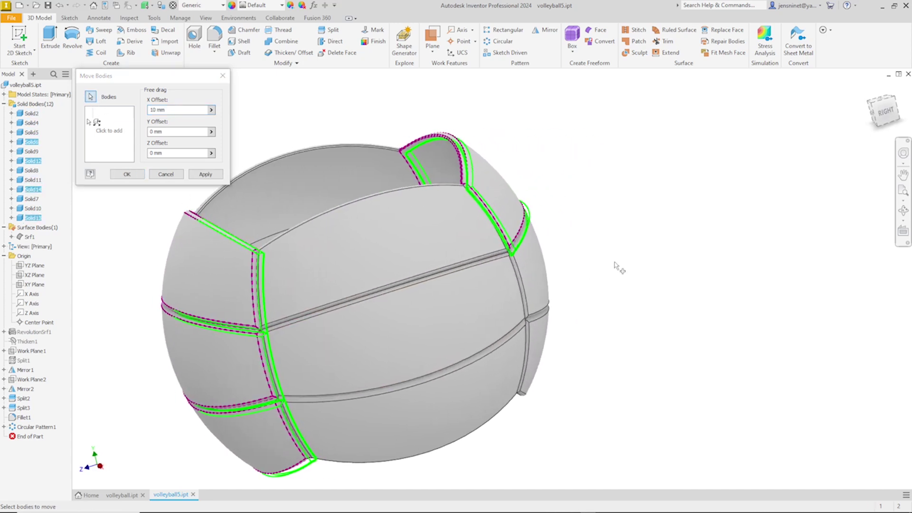
left_click(540, 268)
left_click(543, 338)
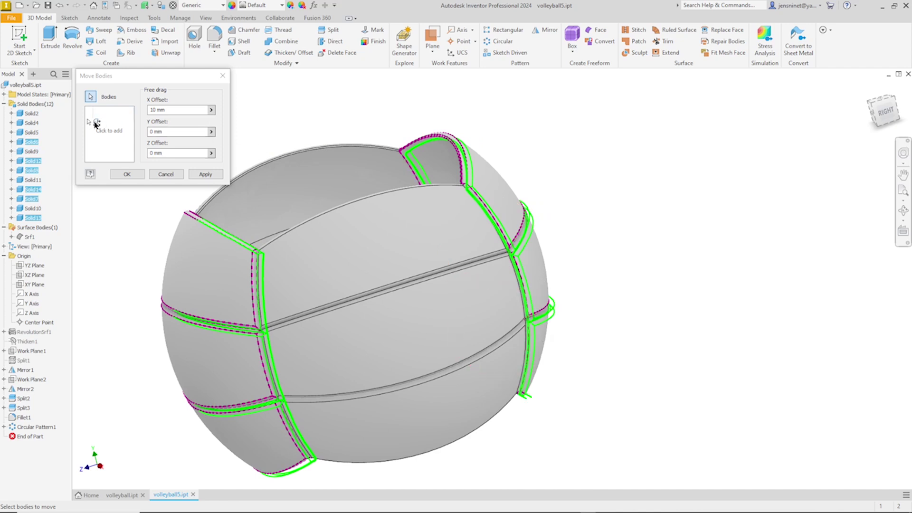
Set the move to rotate about a line, using the Z Axis and 90 degrees, and apply it to the six selected panels
left_click(96, 124)
left_click(127, 124)
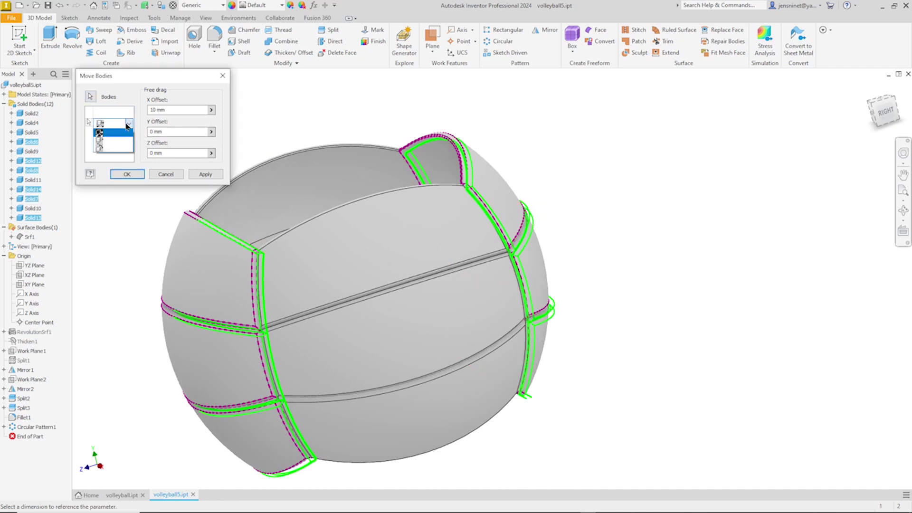
left_click(101, 151)
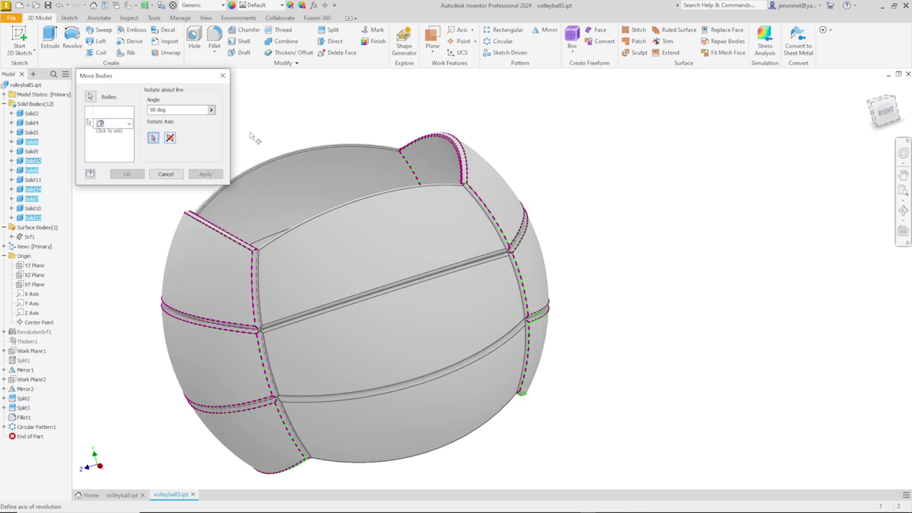
scroll(360, 279, "down", 2)
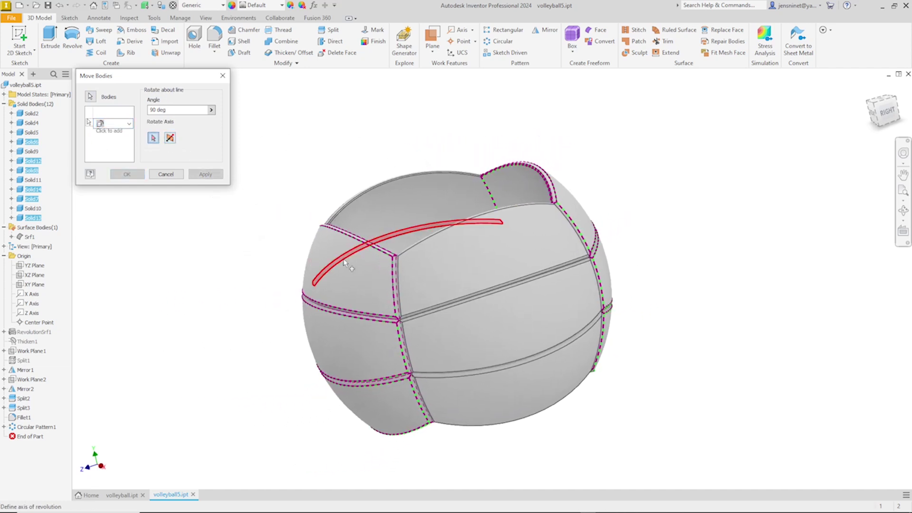
mouse_move(330, 283)
middle_mouse_down("shift")
mouse_move(323, 295)
mouse_move(313, 277)
mouse_move(324, 278)
middle_mouse_up("shift")
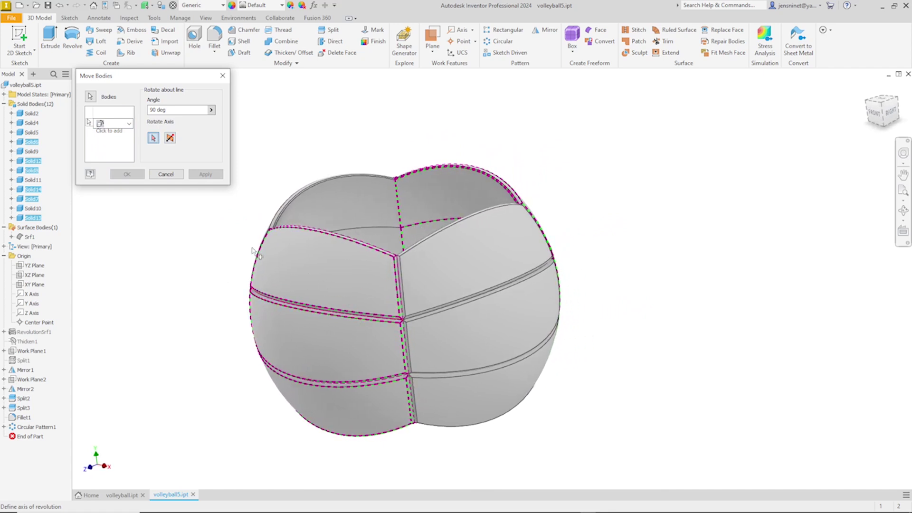
left_click(31, 313)
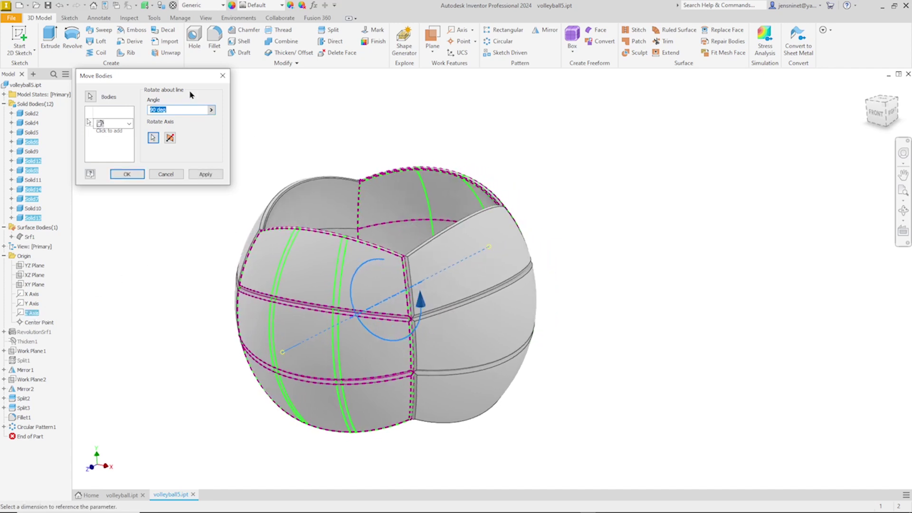
left_click(134, 174)
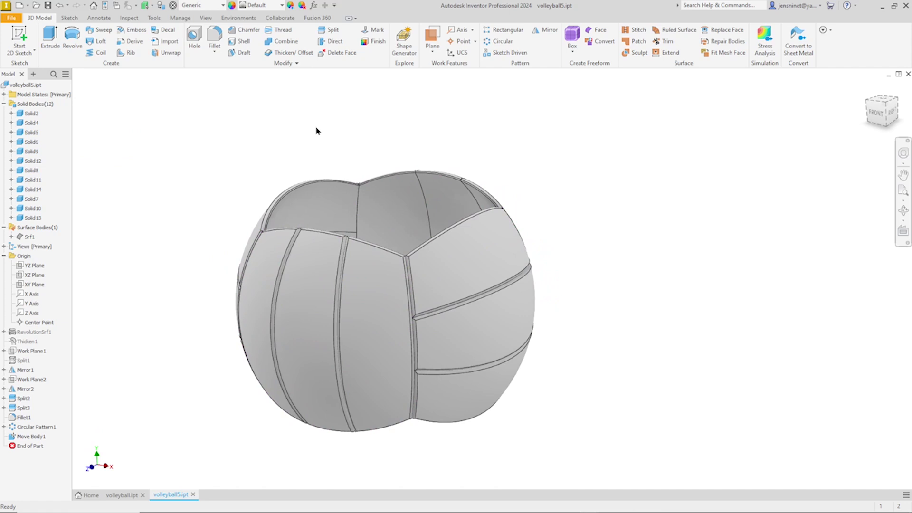
Set up a circular pattern of solids as new bodies, selecting the six rotated panels in the two opposite groups
middle_click_drag(317, 131, 523, 80, "shift")
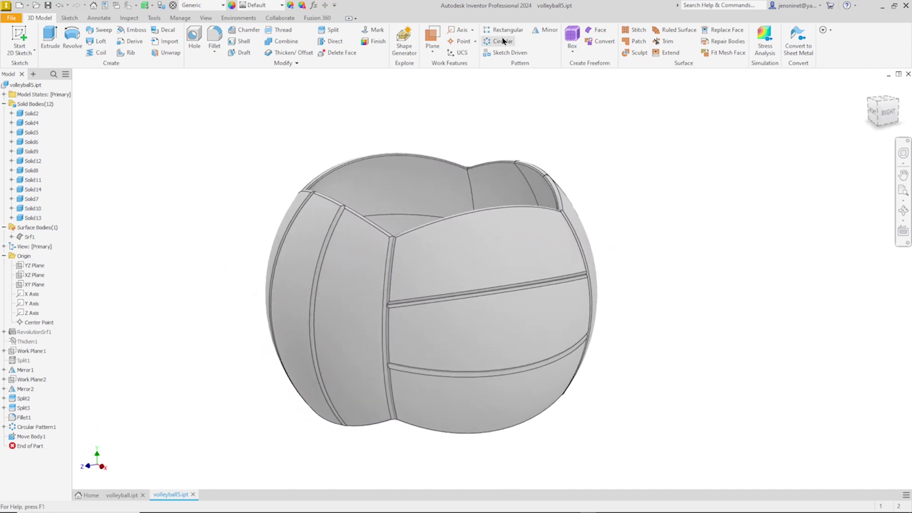
left_click(504, 41)
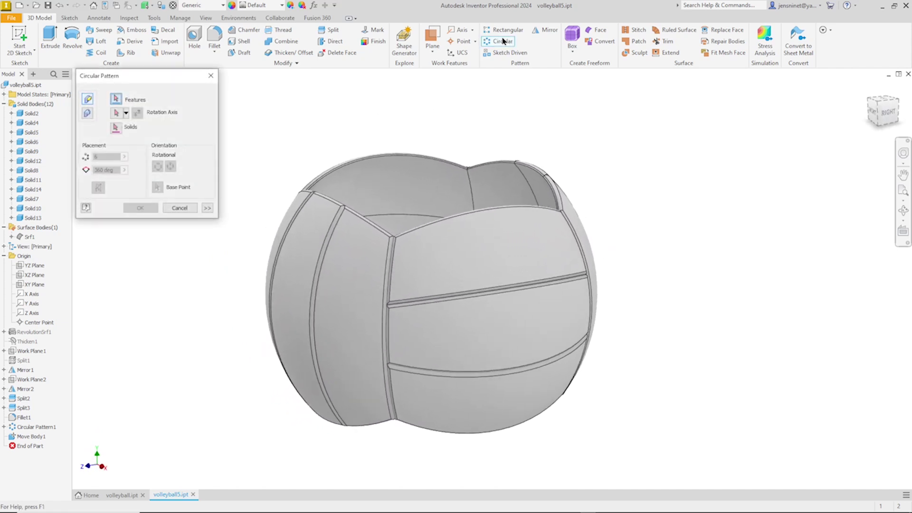
left_click(87, 113)
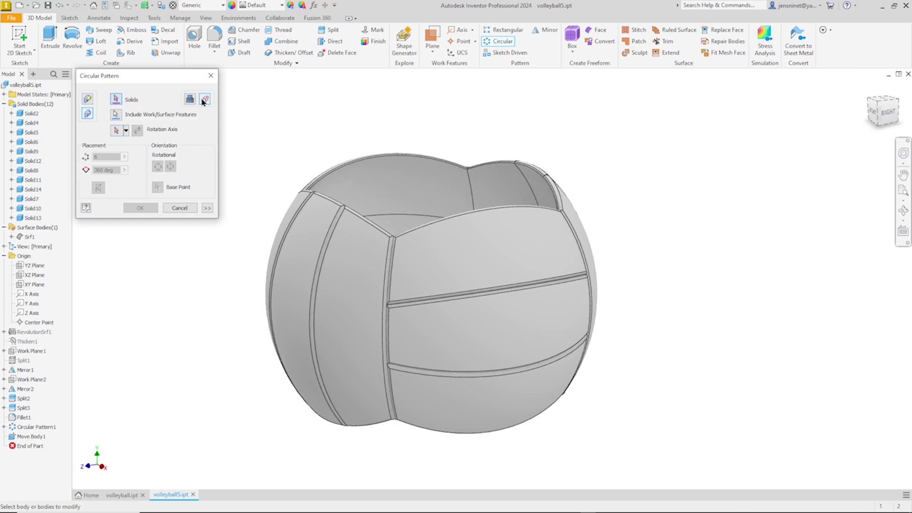
middle_click_drag(284, 222, 267, 224, "shift")
left_click(268, 225)
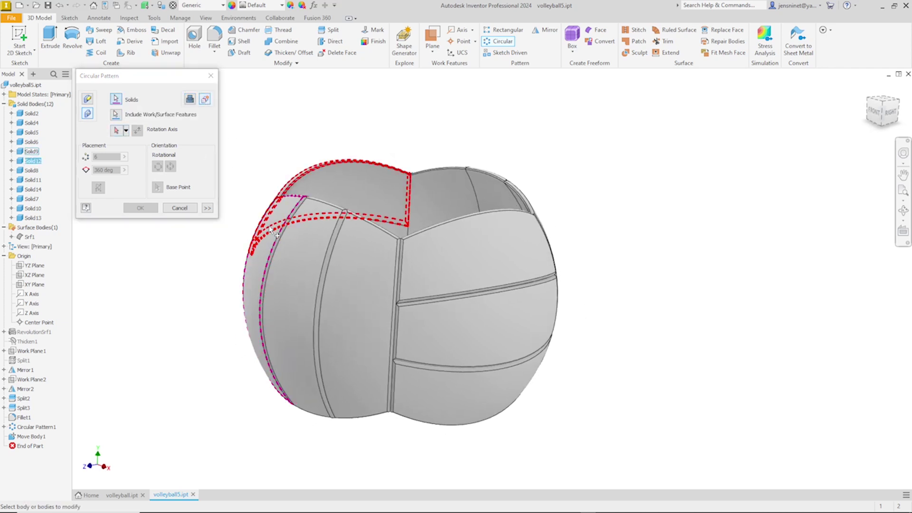
left_click(291, 238)
left_click(342, 258)
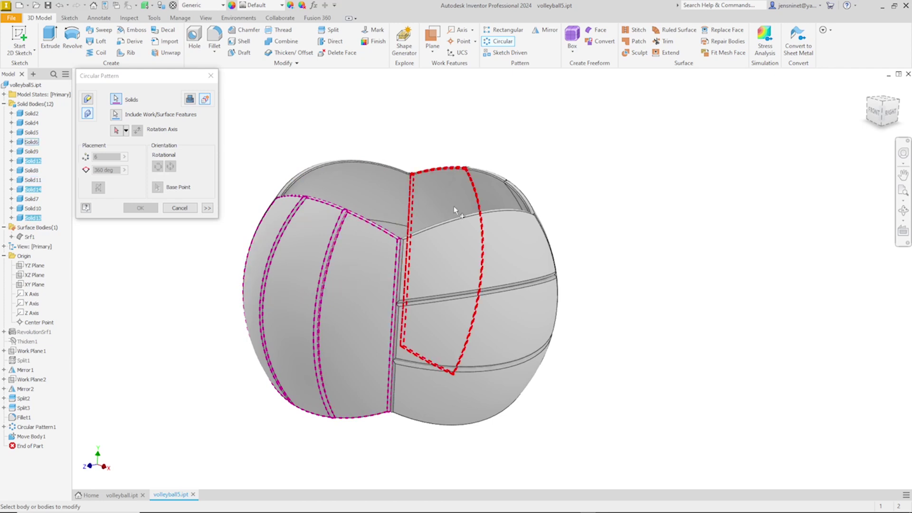
left_click(455, 209)
left_click(490, 202)
middle_click_drag(489, 202, 603, 219, "shift")
left_click(603, 218)
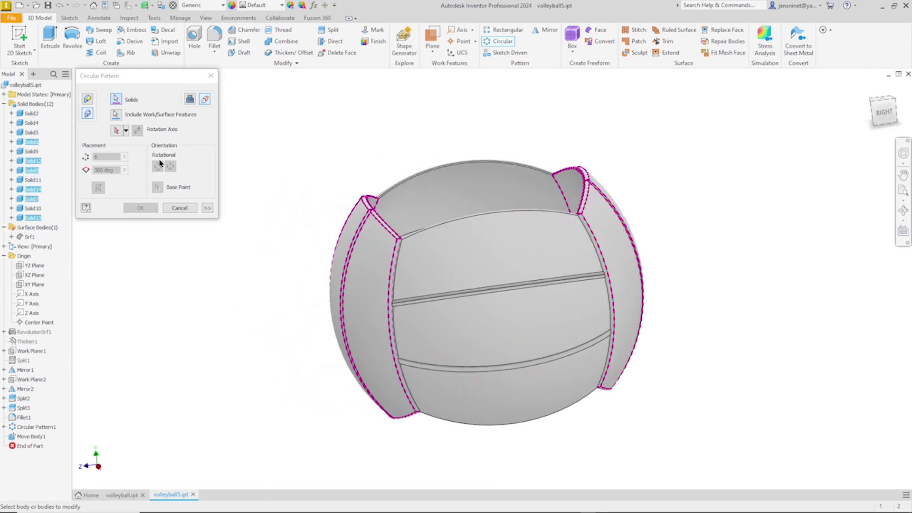
Pattern the selected panels around the X Axis with 2 occurrences over 90 degrees, and create the pattern
left_click(115, 131)
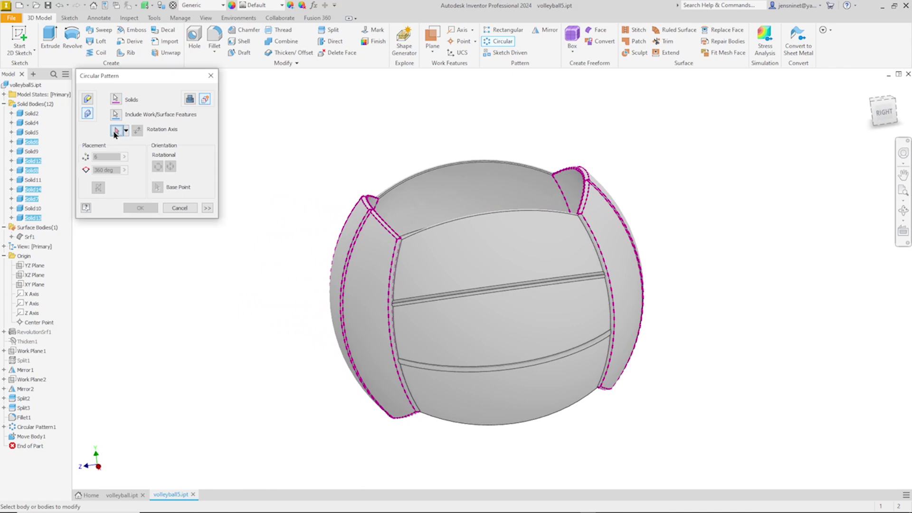
left_click(40, 297)
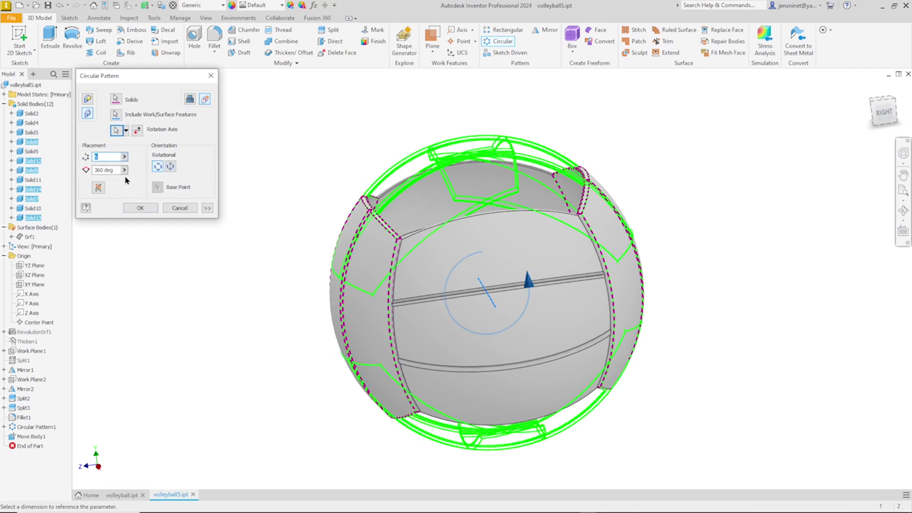
type("2")
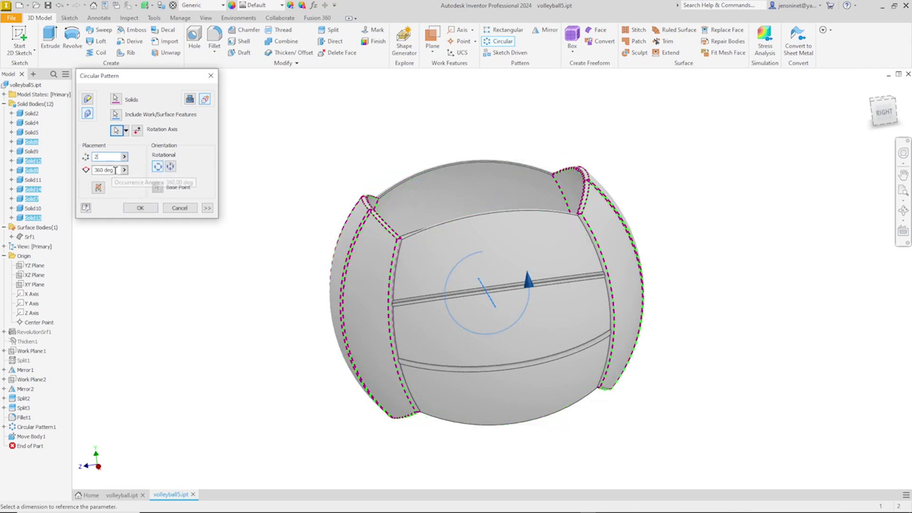
left_click(97, 170)
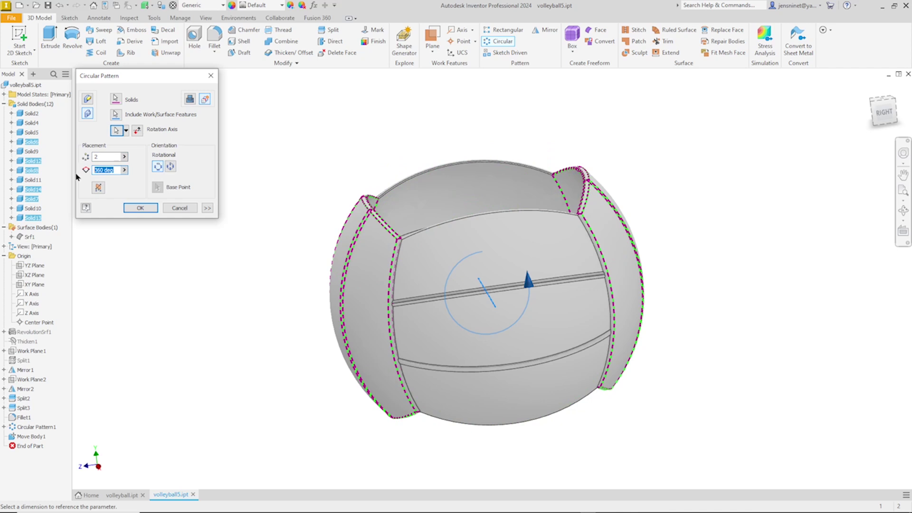
type("90")
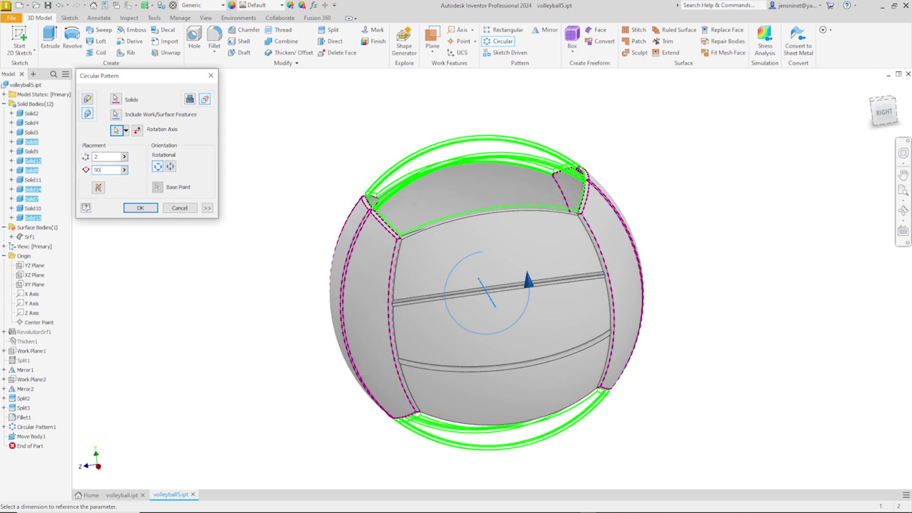
left_click(137, 207)
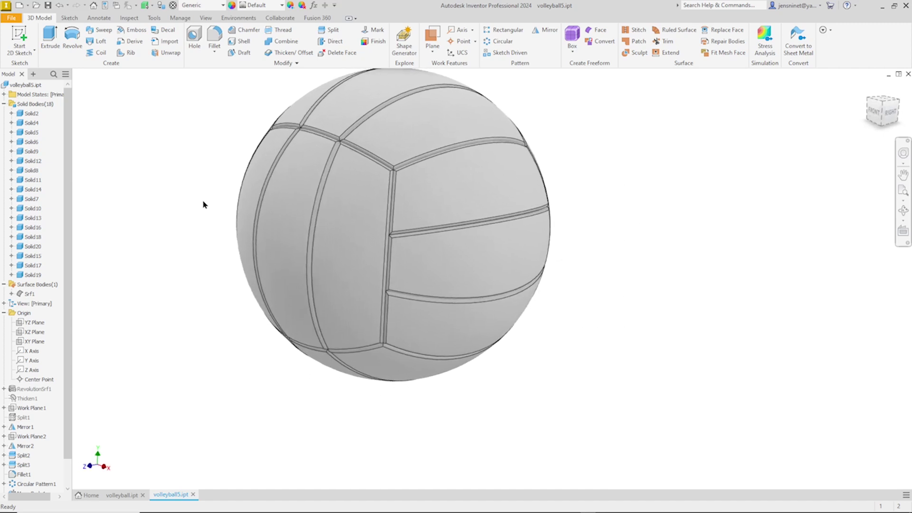
Start another Move Bodies operation on the three upper and three lower panel solids that close the ball
left_click(297, 63)
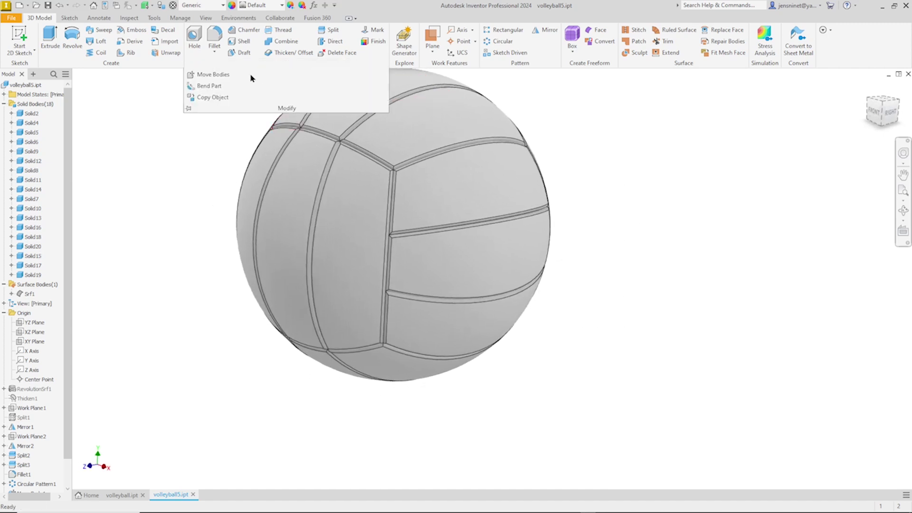
left_click(225, 76)
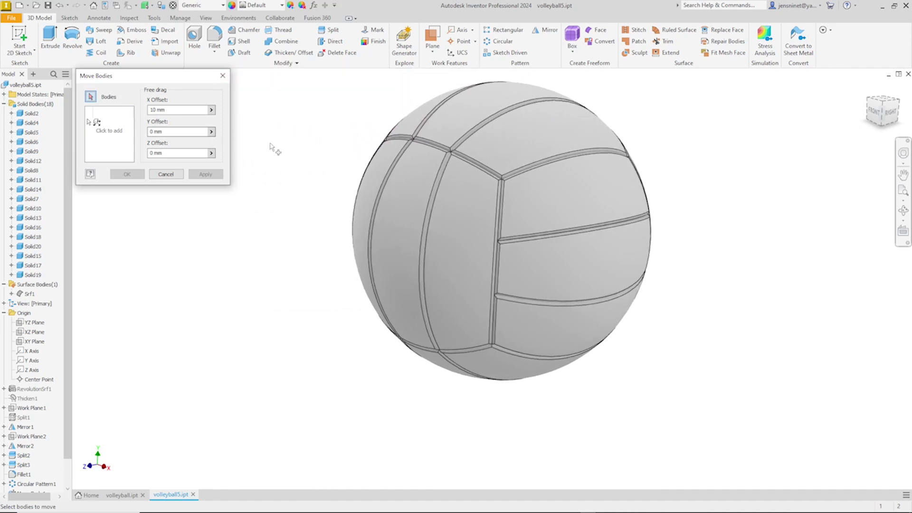
left_click(418, 127)
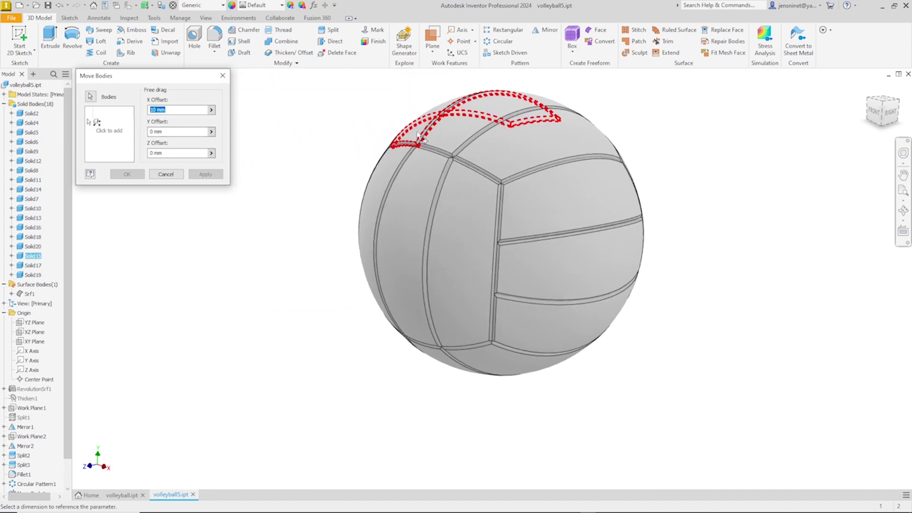
left_click(91, 98)
left_click(452, 140)
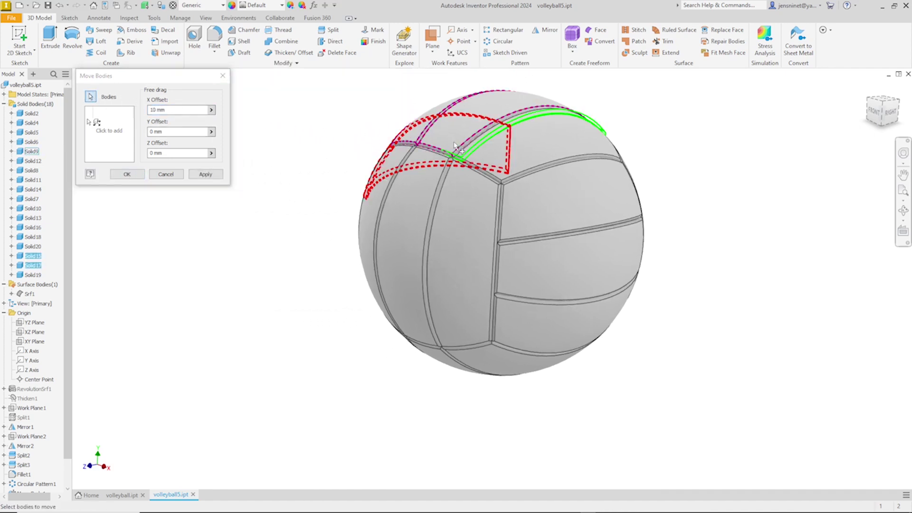
left_click(496, 164)
left_click(485, 279)
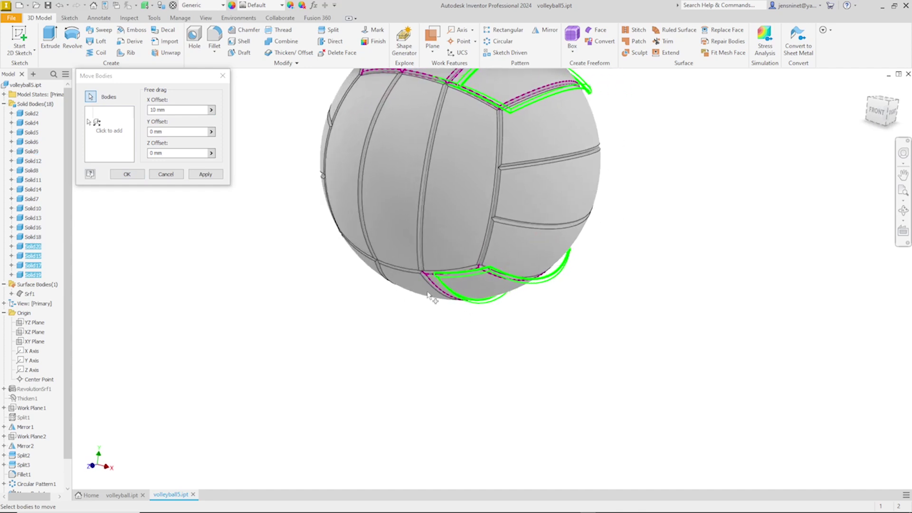
middle_click_drag(430, 297, 399, 291, "shift")
left_click(399, 291)
left_click(361, 270)
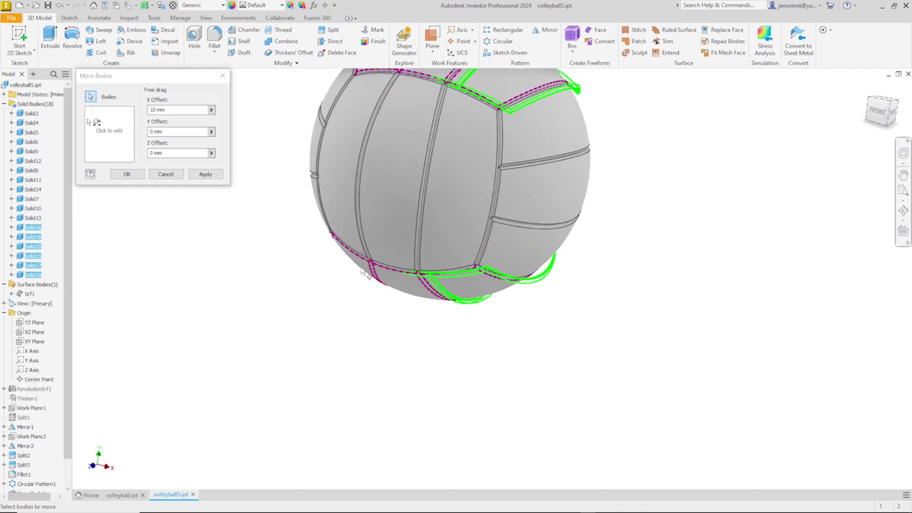
scroll(240, 268, "down", 3)
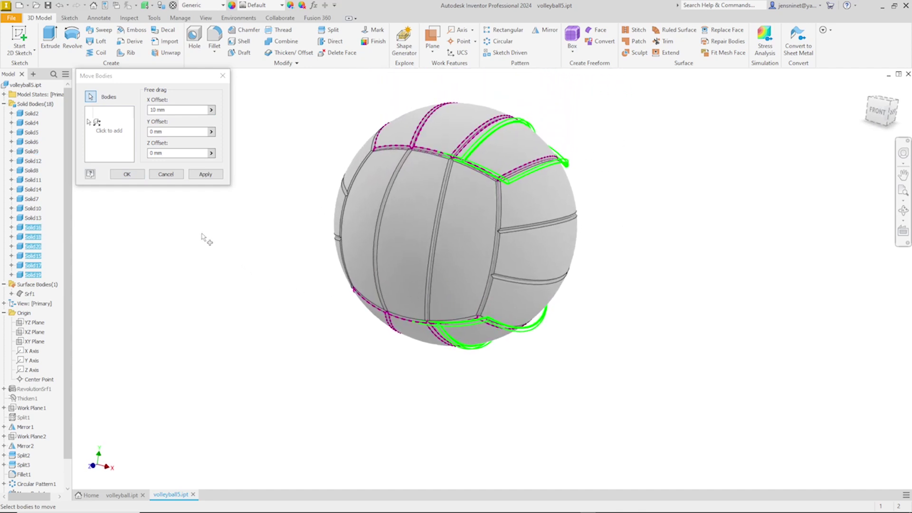
Rotate the selected upper and lower panels 90 degrees about the Y Axis
left_click(97, 123)
left_click(128, 125)
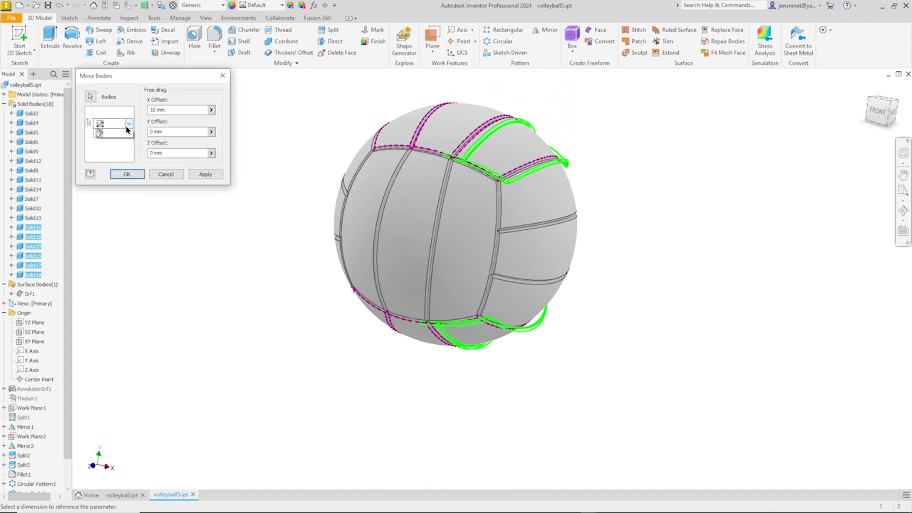
left_click(106, 147)
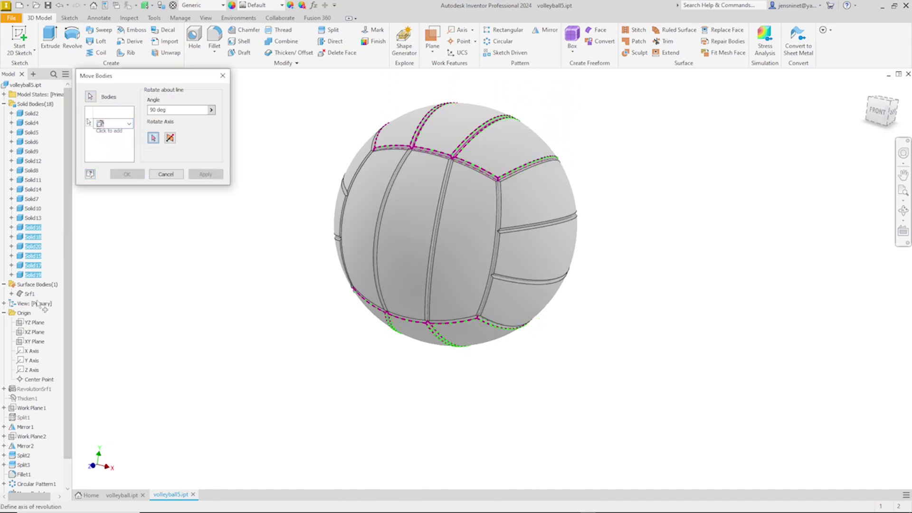
left_click(31, 362)
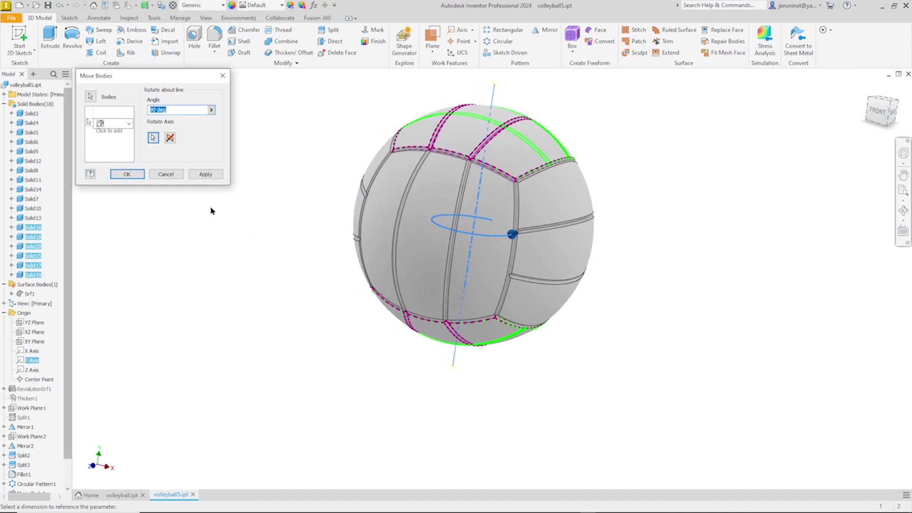
left_click(127, 174)
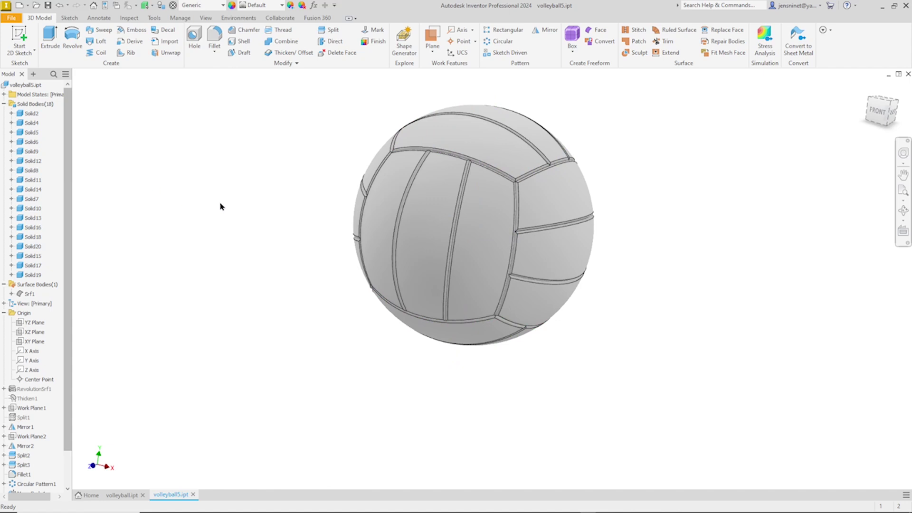
Select all the solid bodies of the ball and tint their appearance orange, RGB 255, 111, 0
key("F6")
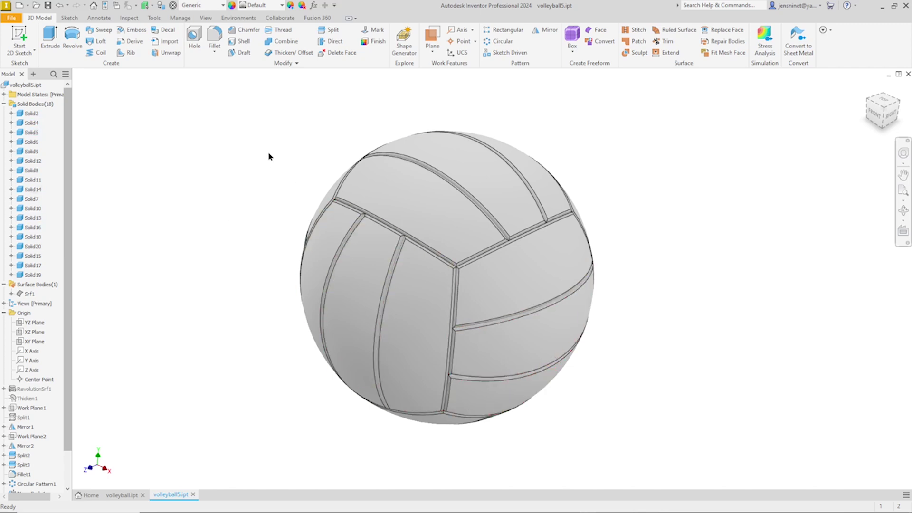
left_click_drag(631, 455, 246, 102)
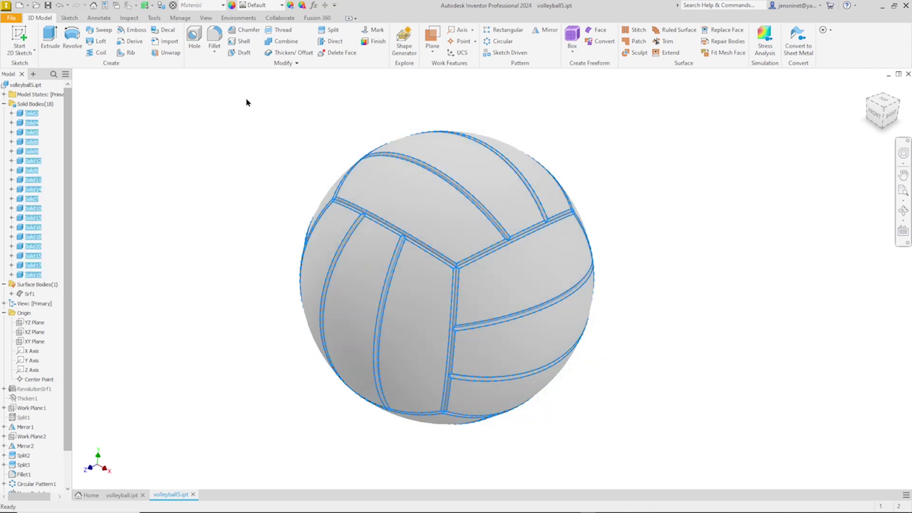
left_click(290, 7)
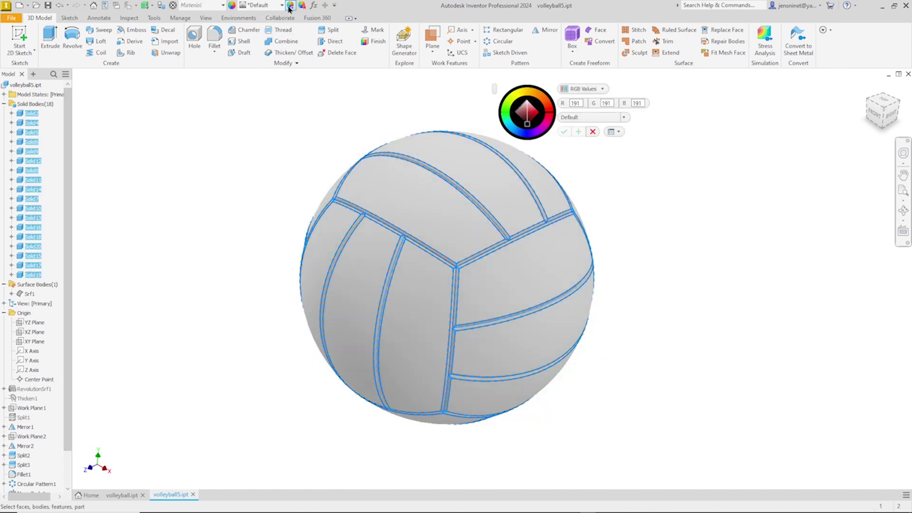
left_click(547, 104)
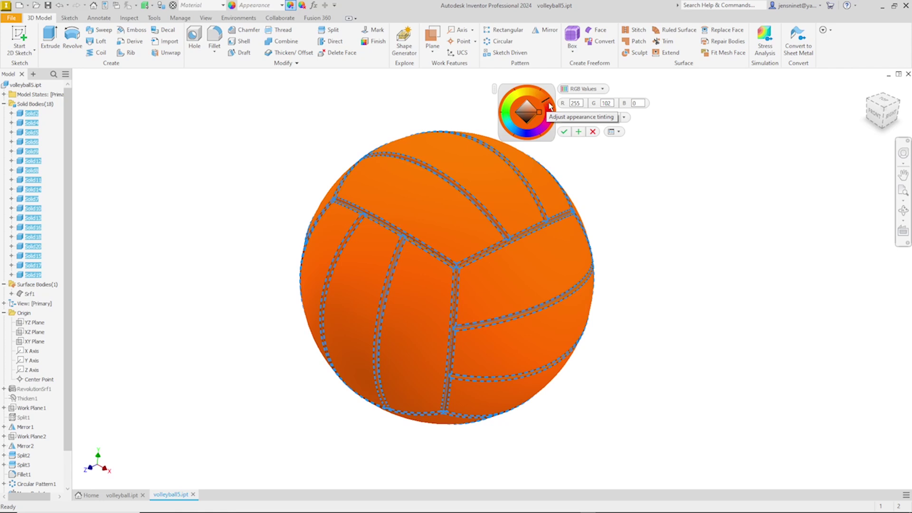
left_click(544, 99)
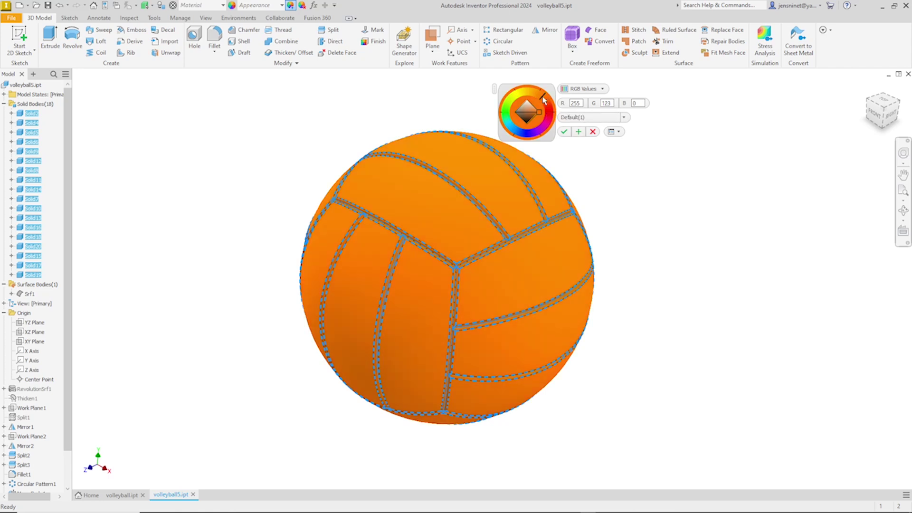
left_click(564, 132)
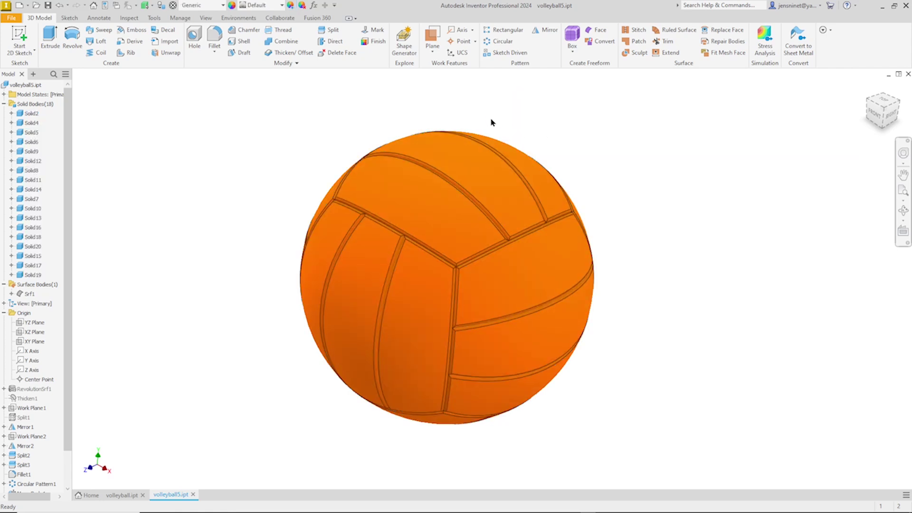
Set the selection filter to bodies and select the middle panel in each of the ball's six three-panel groups
left_click(153, 6)
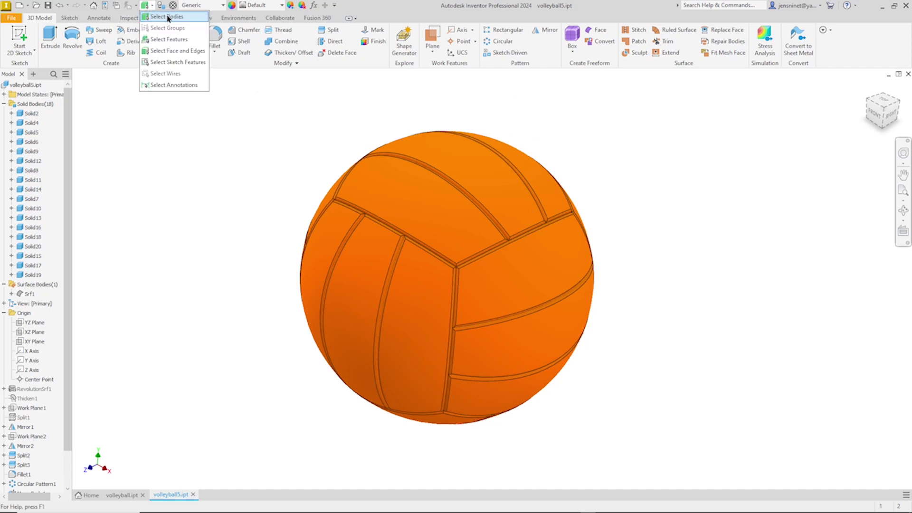
left_click(169, 17)
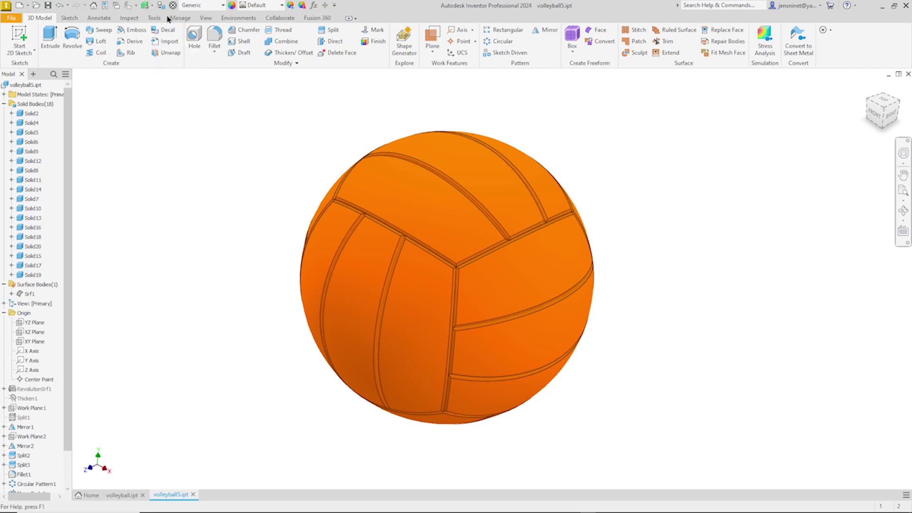
left_click(476, 172)
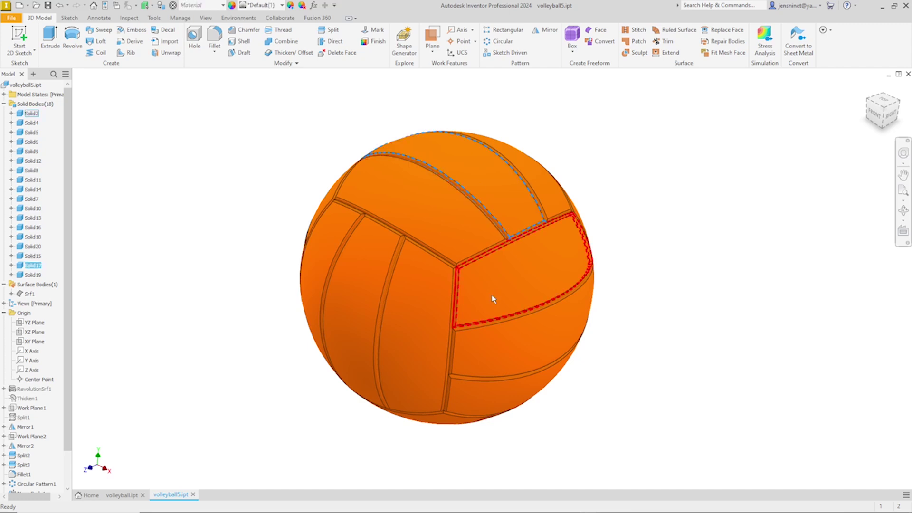
left_click(509, 355)
left_click(342, 326)
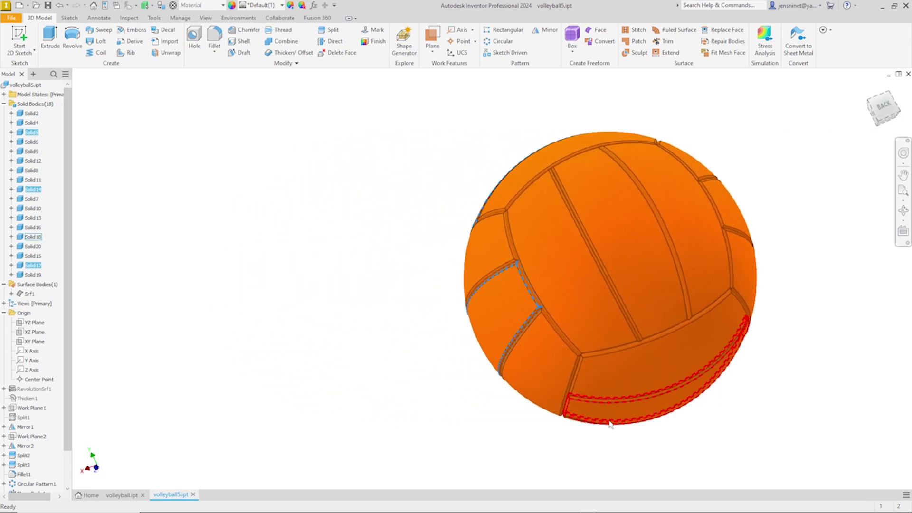
left_click(611, 420)
left_click(635, 267)
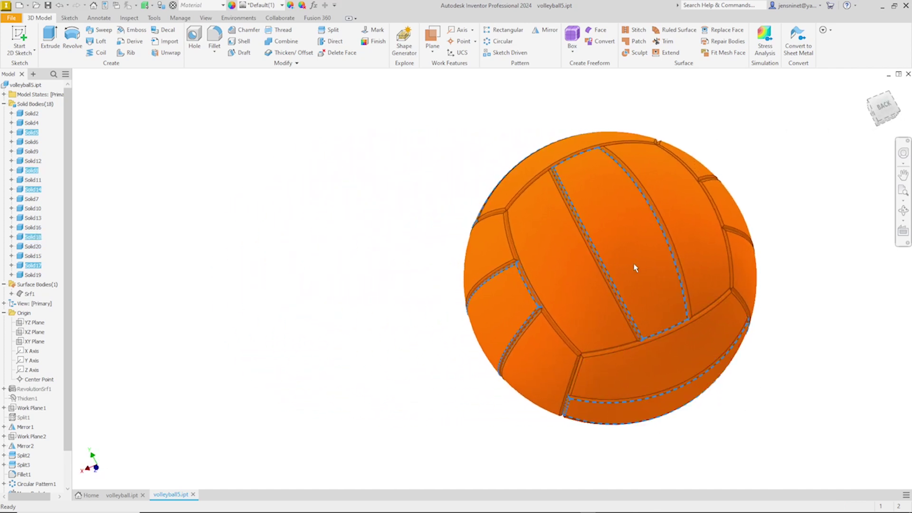
left_click(731, 215)
Tint the appearance of the six selected middle panels light blue, RGB 0, 191, 255
left_click(290, 6)
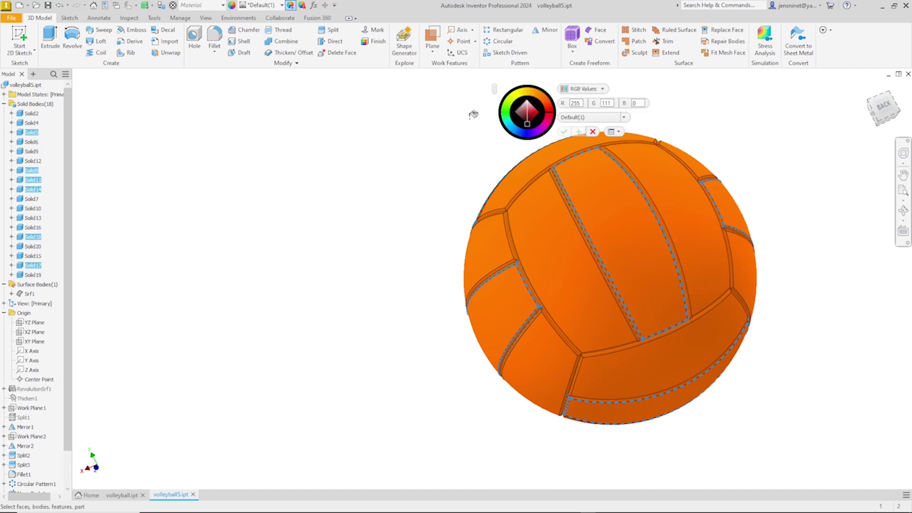
left_click(510, 130)
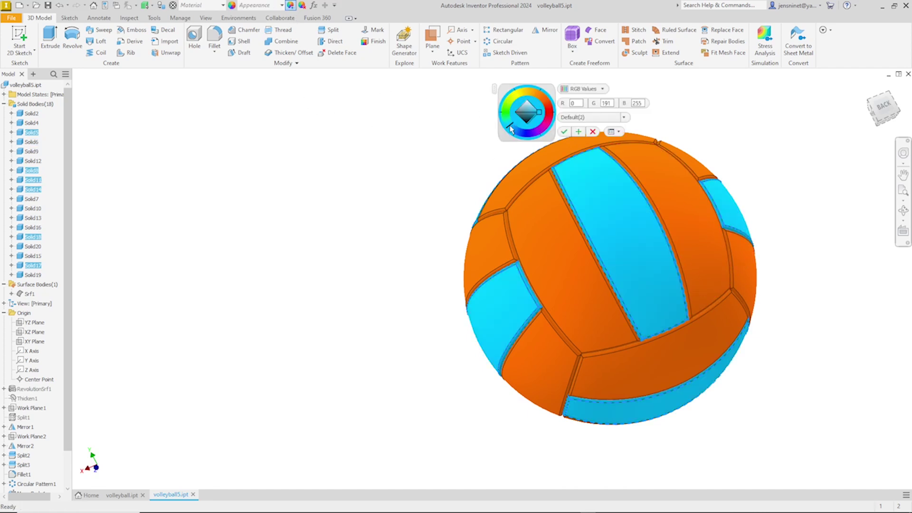
left_click(563, 132)
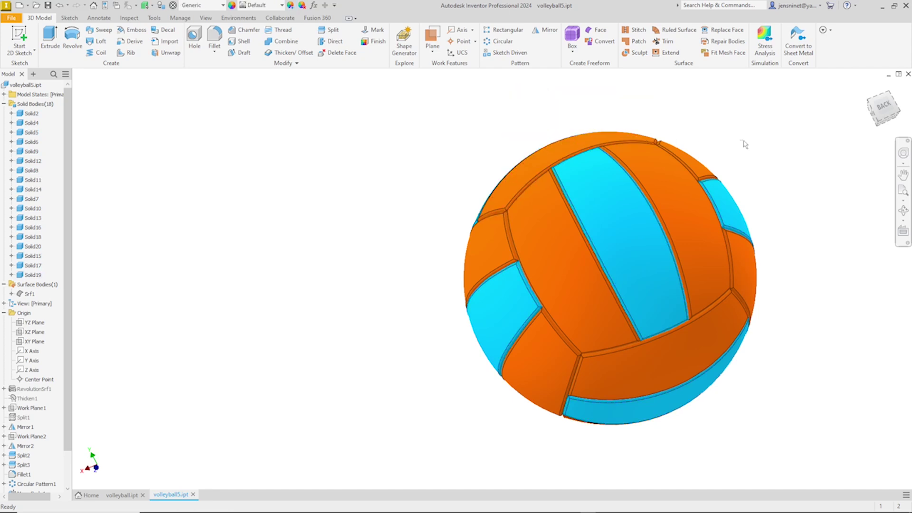